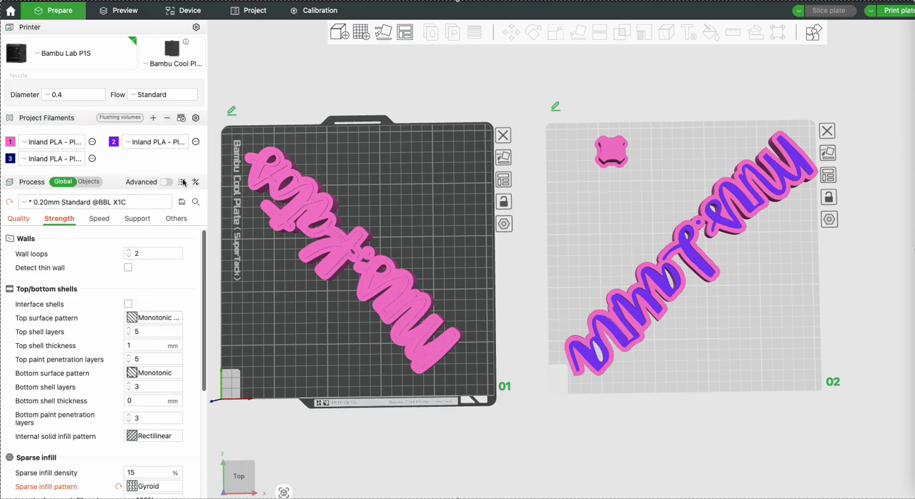
pyautogui.moveTo(393, 143); pyautogui.dragTo(408, 148, button='middle')
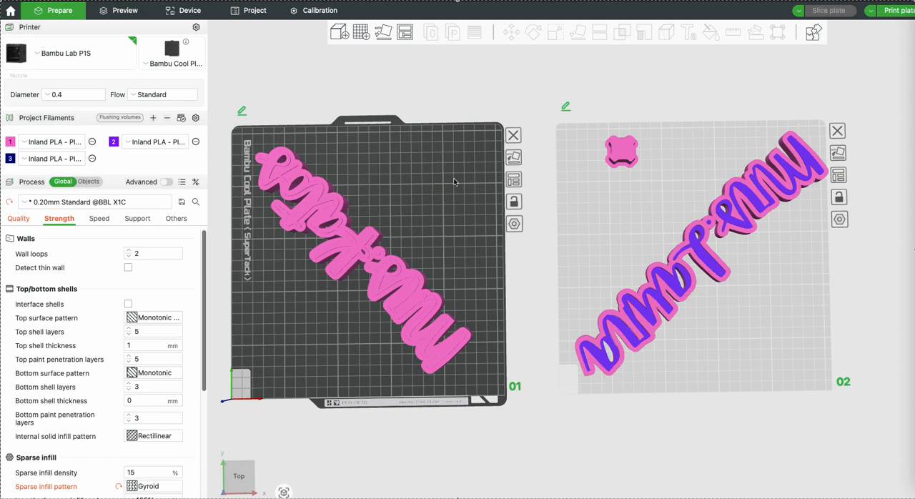
pyautogui.moveTo(455, 181); pyautogui.dragTo(450, 165, button='middle')
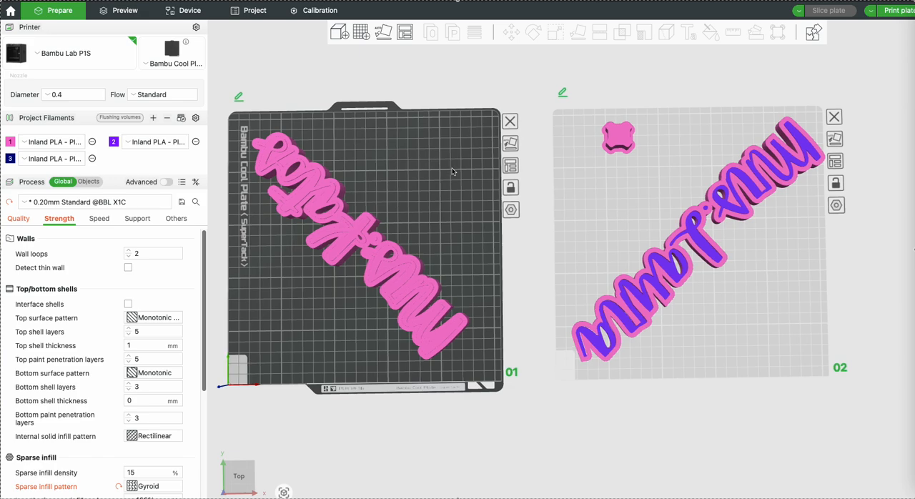
pyautogui.moveTo(451, 172); pyautogui.dragTo(451, 174)
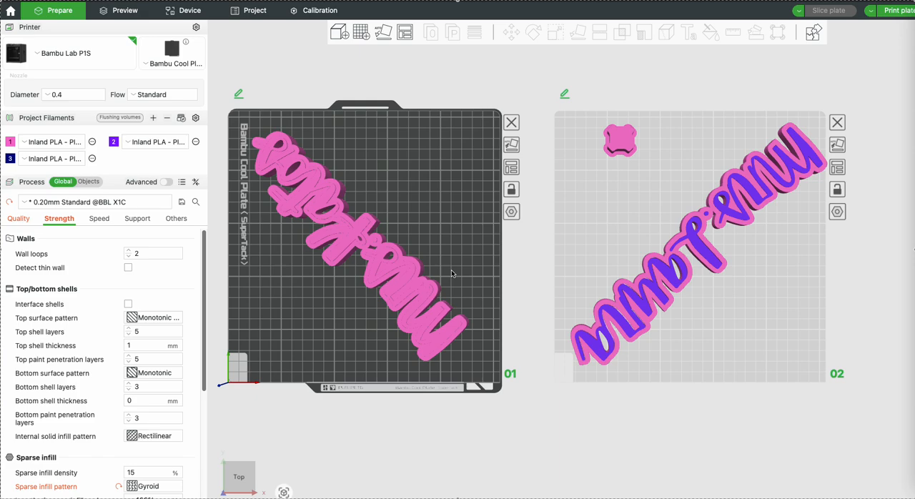
pyautogui.click(583, 231)
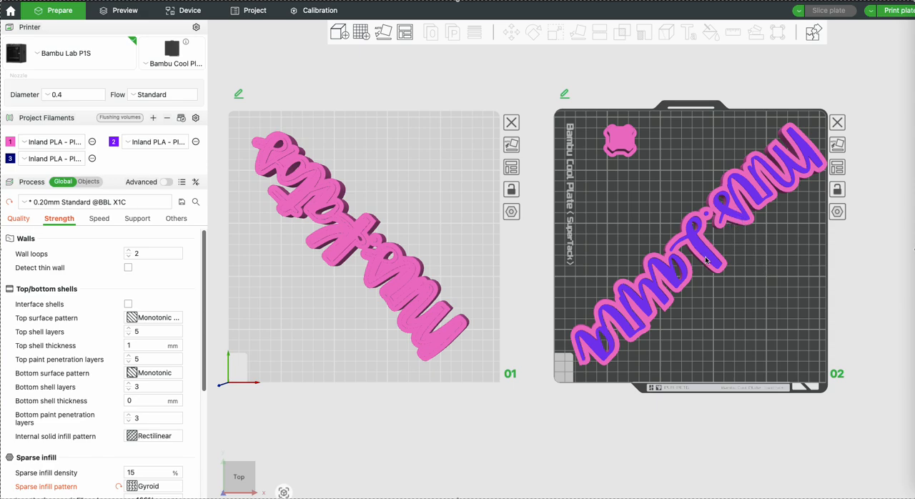
pyautogui.click(435, 237)
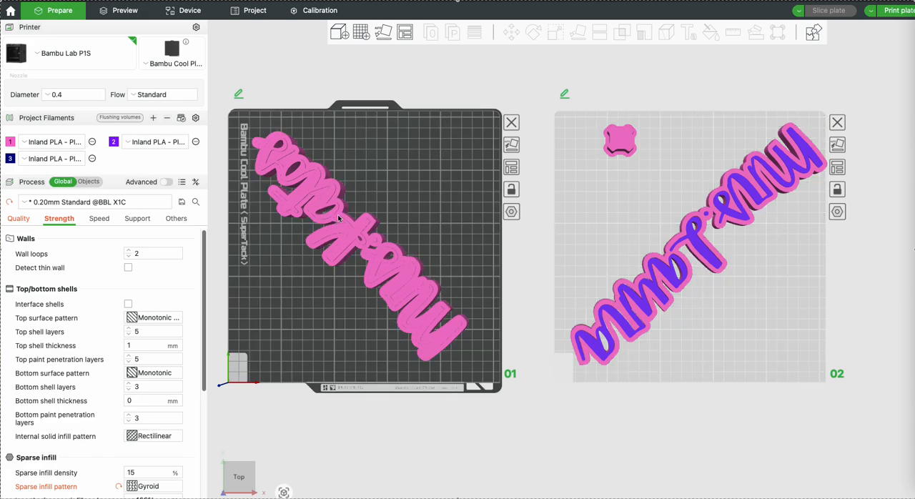
# Preview the sliced result of plate 2, followed by that of plate 1, including filament use and print time
pyautogui.click(654, 164)
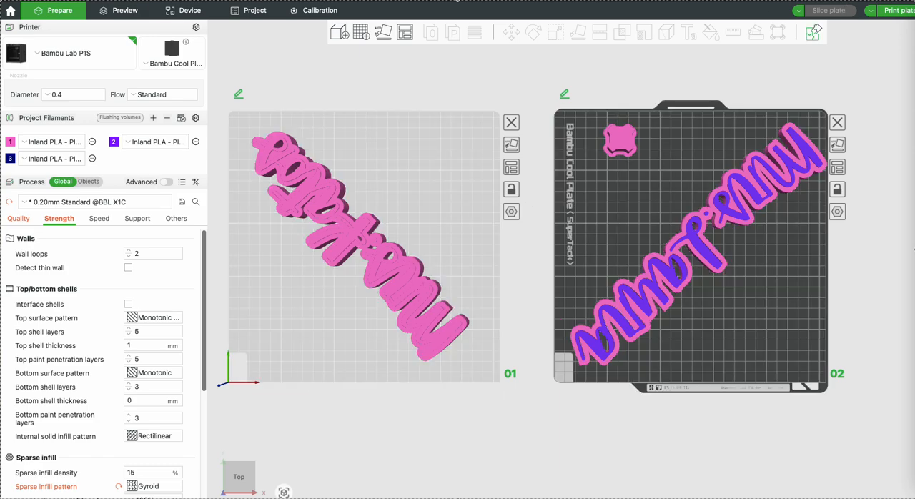
pyautogui.click(107, 10)
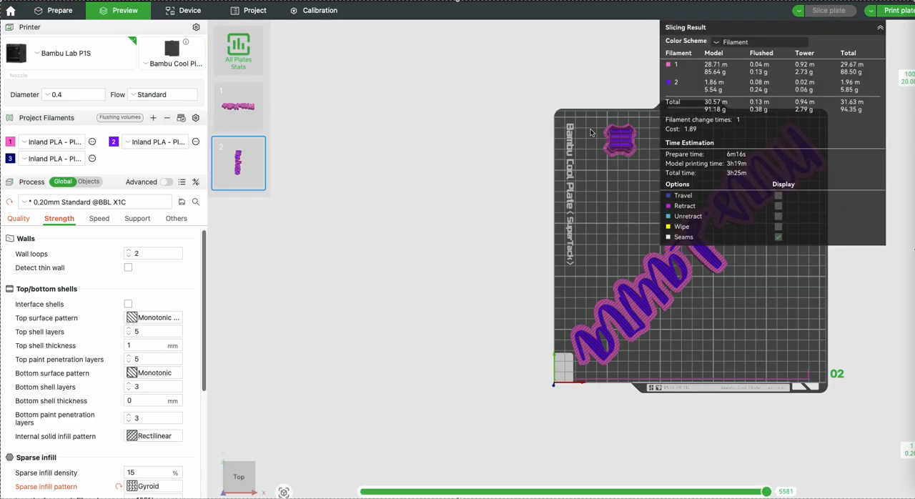
pyautogui.scroll(-1, 494, 136)
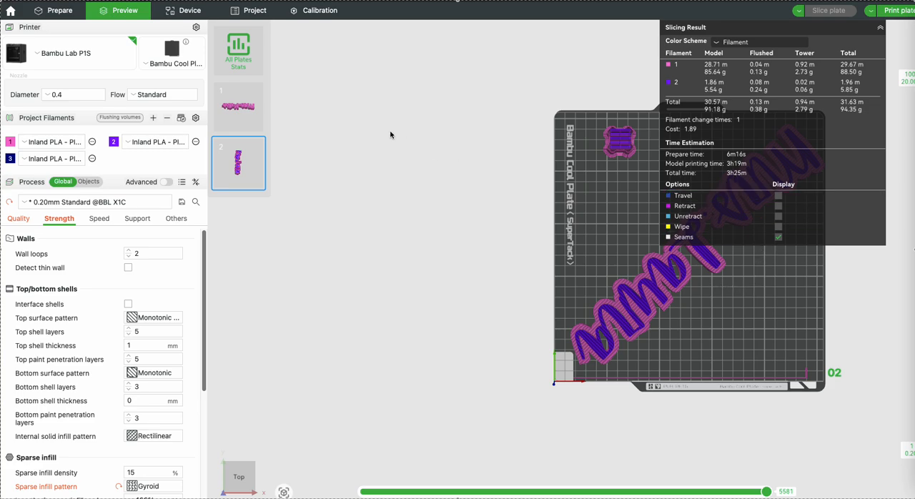
pyautogui.click(261, 122)
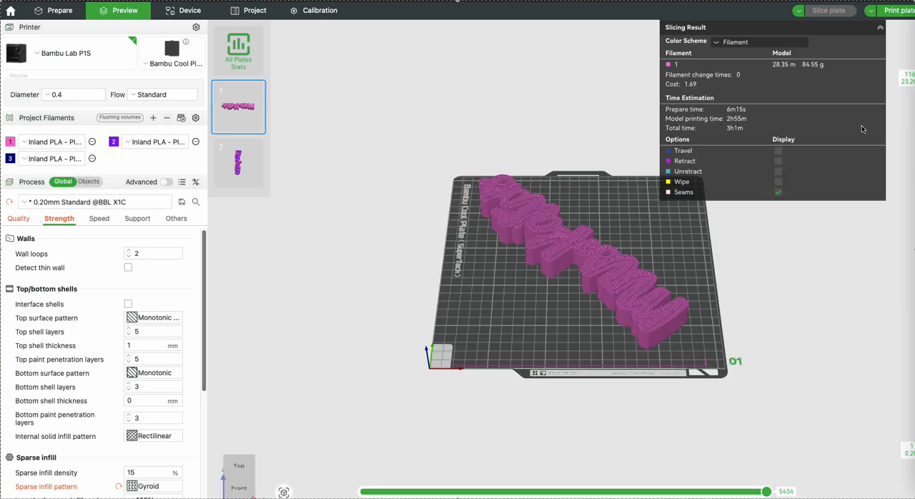
pyautogui.moveTo(603, 206); pyautogui.dragTo(543, 209)
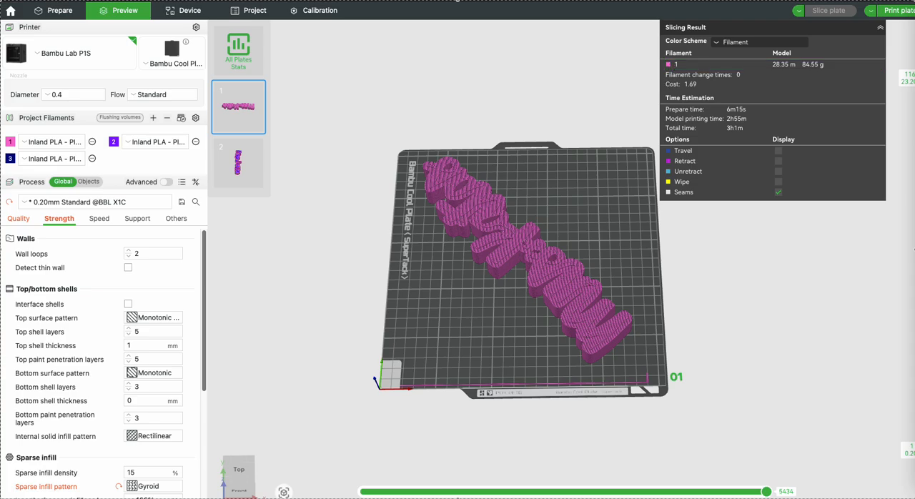
# Start colour painting on plate 1's name model with filament 3, using the height range tool set to 8.00
pyautogui.click(72, 10)
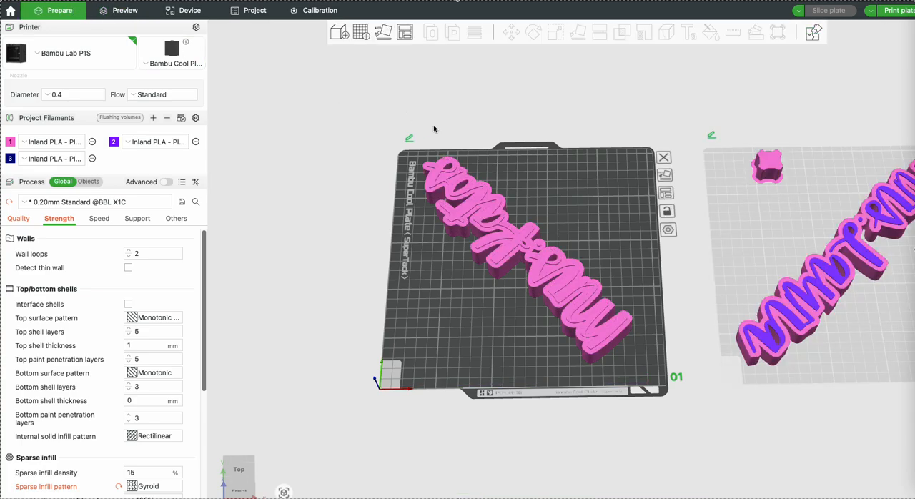
pyautogui.moveTo(524, 182)
pyautogui.mouseDown()
pyautogui.moveTo(551, 191)
pyautogui.moveTo(525, 195)
pyautogui.moveTo(537, 184)
pyautogui.moveTo(515, 181)
pyautogui.mouseUp()
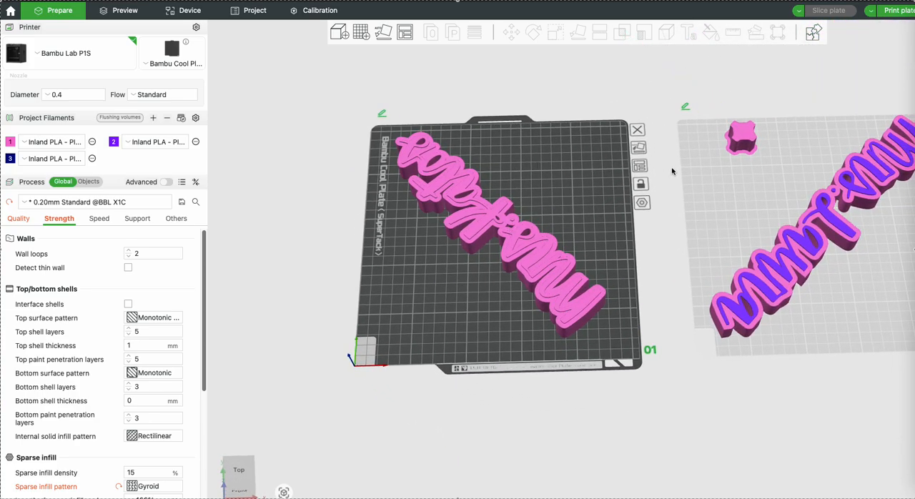
pyautogui.click(715, 187)
pyautogui.click(577, 190)
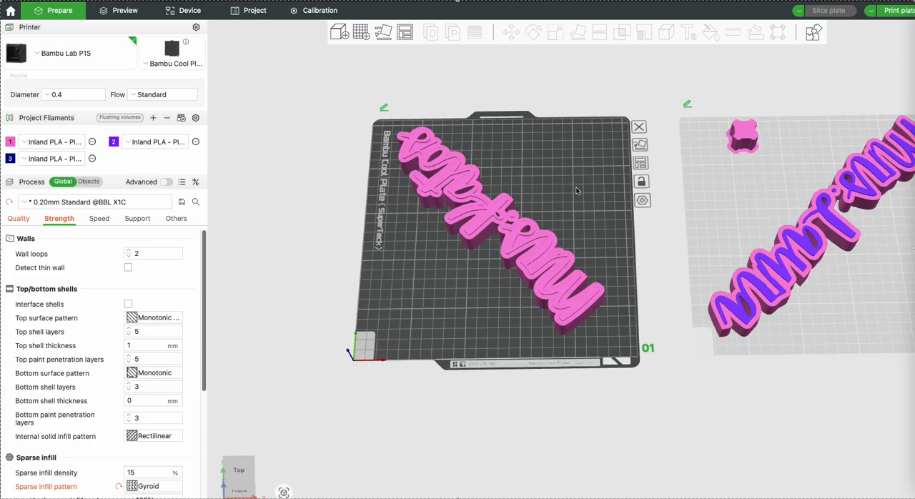
pyautogui.click(525, 263)
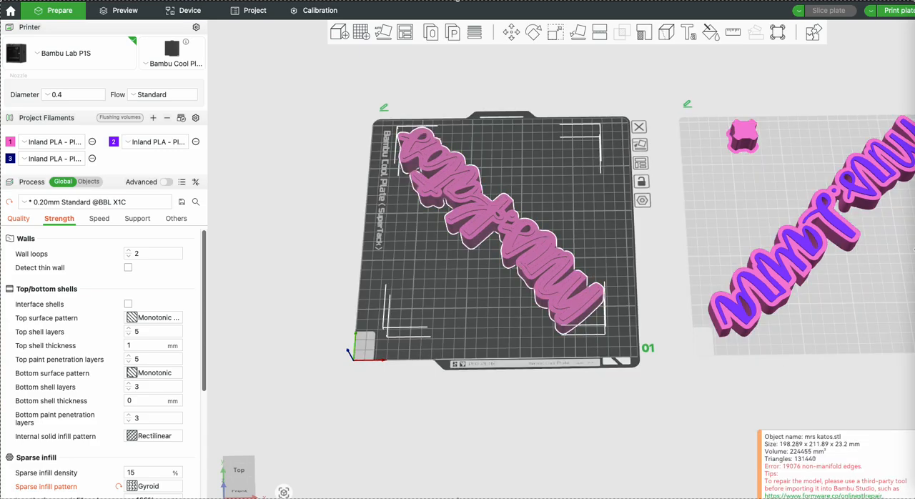
pyautogui.click(710, 32)
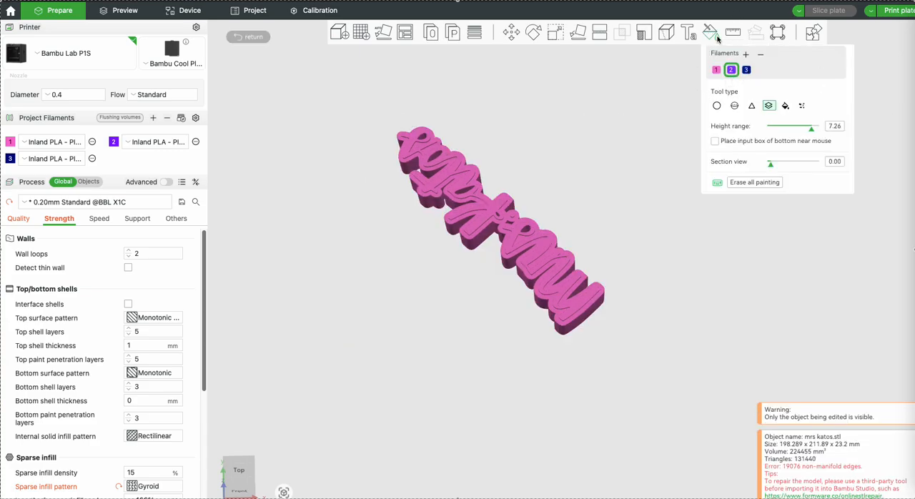
pyautogui.click(746, 69)
pyautogui.moveTo(650, 137); pyautogui.dragTo(660, 106)
pyautogui.moveTo(811, 128); pyautogui.dragTo(822, 130)
# Paint the top height band of the name model, including its upper face, with filament 3
pyautogui.moveTo(507, 151); pyautogui.dragTo(468, 143)
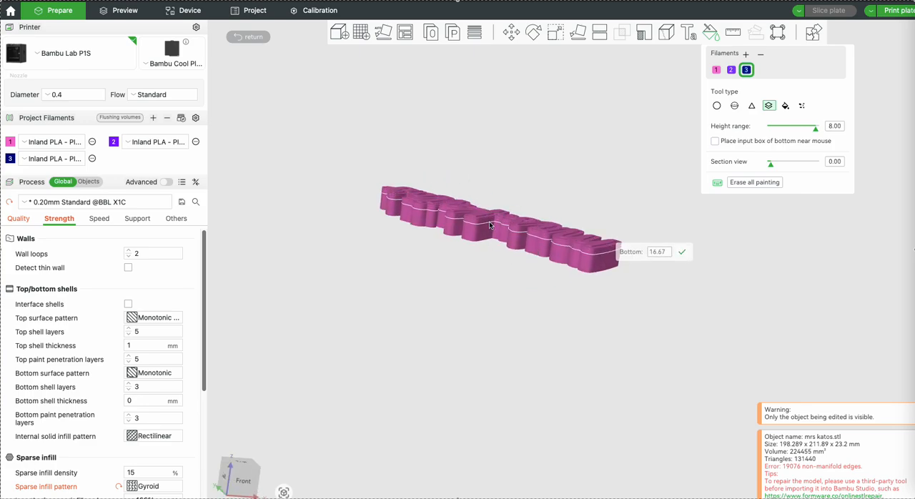
pyautogui.moveTo(419, 128); pyautogui.dragTo(453, 186)
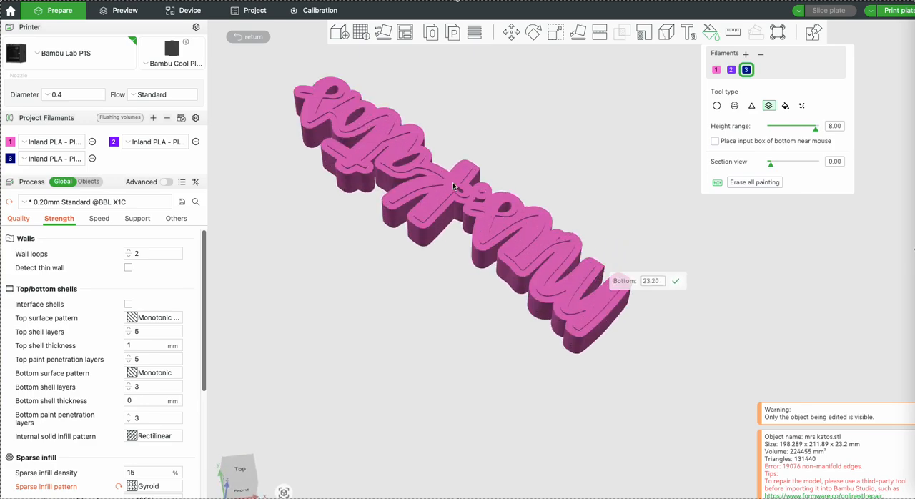
pyautogui.scroll(2, 453, 186)
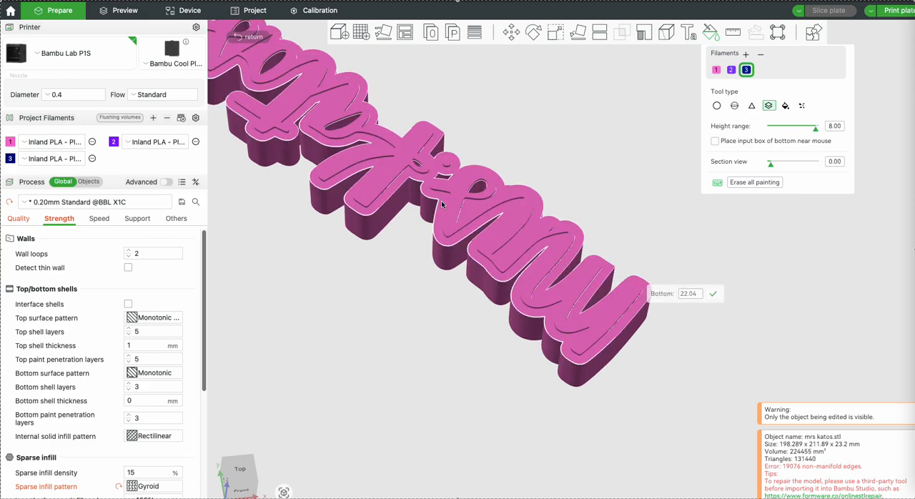
pyautogui.click(442, 204)
pyautogui.moveTo(319, 269); pyautogui.dragTo(392, 289)
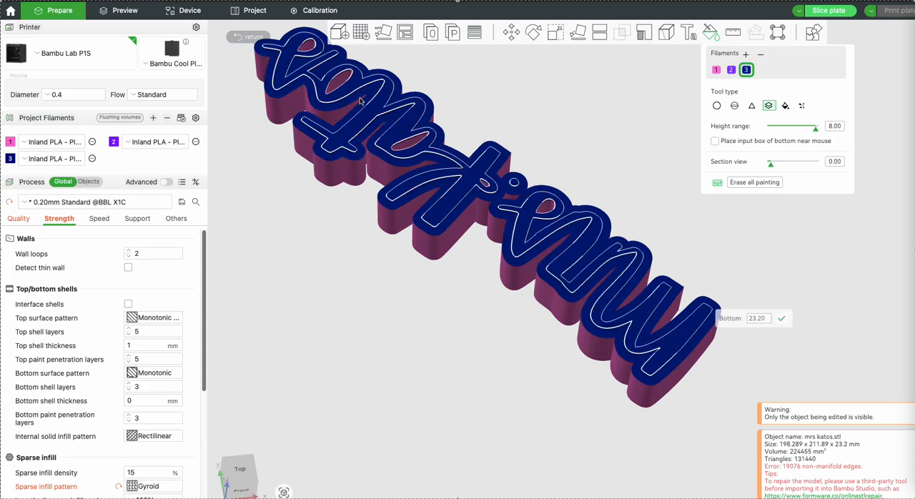
# Paint successive height bands down the name model's side walls with filament 3 until they reach the underside
pyautogui.moveTo(437, 396); pyautogui.dragTo(461, 364)
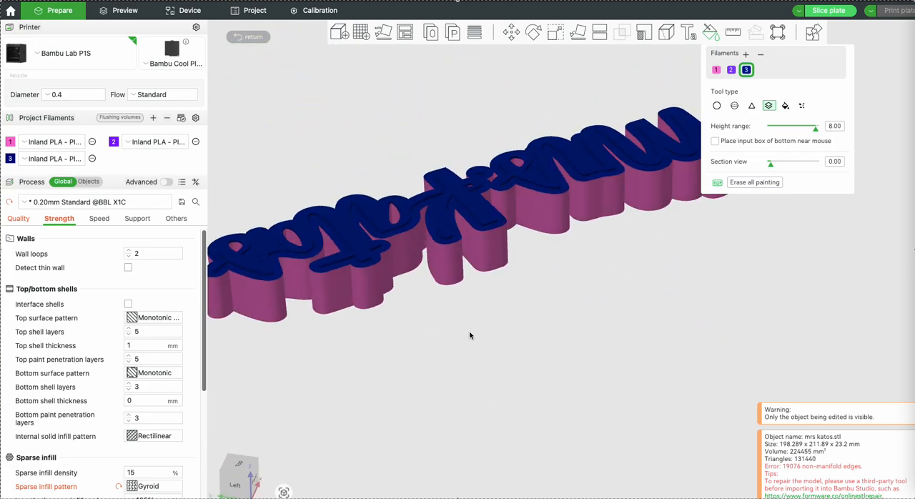
pyautogui.click(444, 251)
pyautogui.click(447, 270)
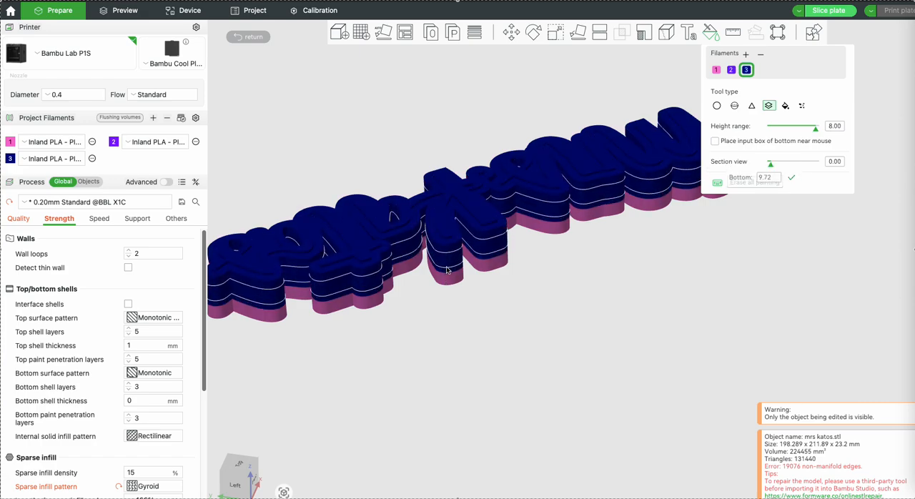
pyautogui.click(448, 278)
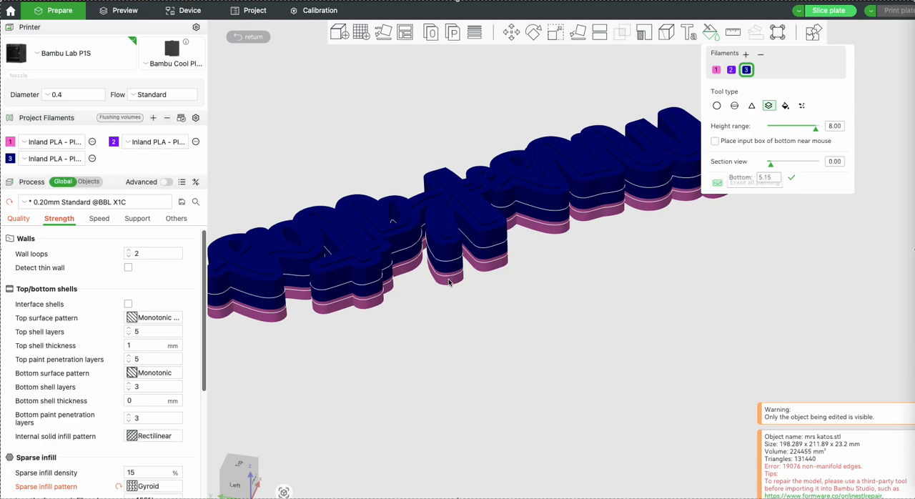
pyautogui.click(449, 283)
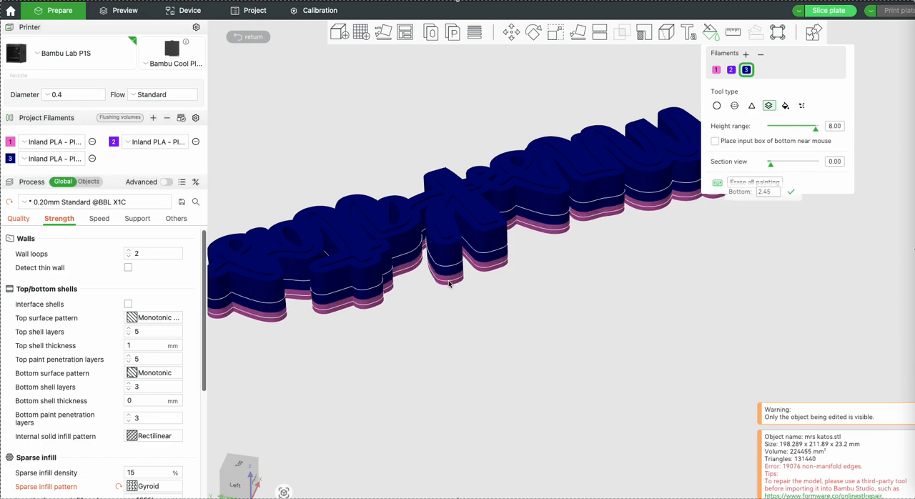
pyautogui.click(449, 283)
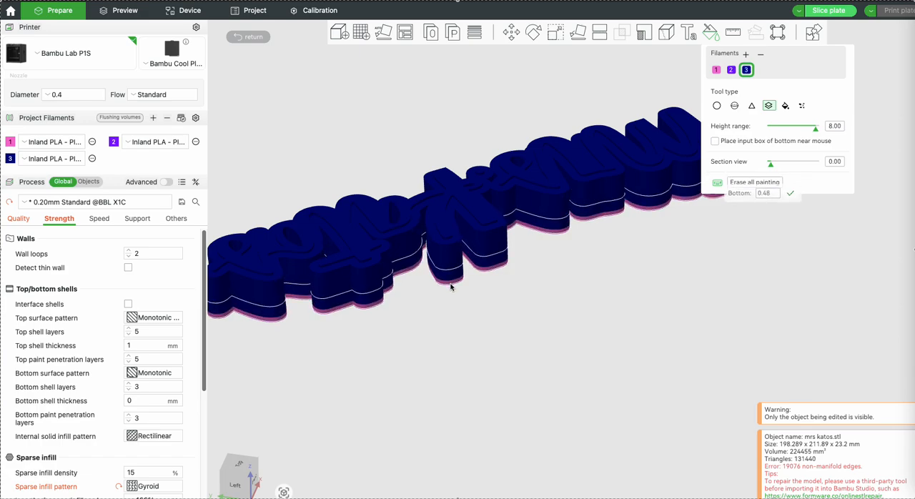
pyautogui.click(451, 286)
pyautogui.moveTo(437, 315); pyautogui.dragTo(434, 224)
pyautogui.click(434, 224)
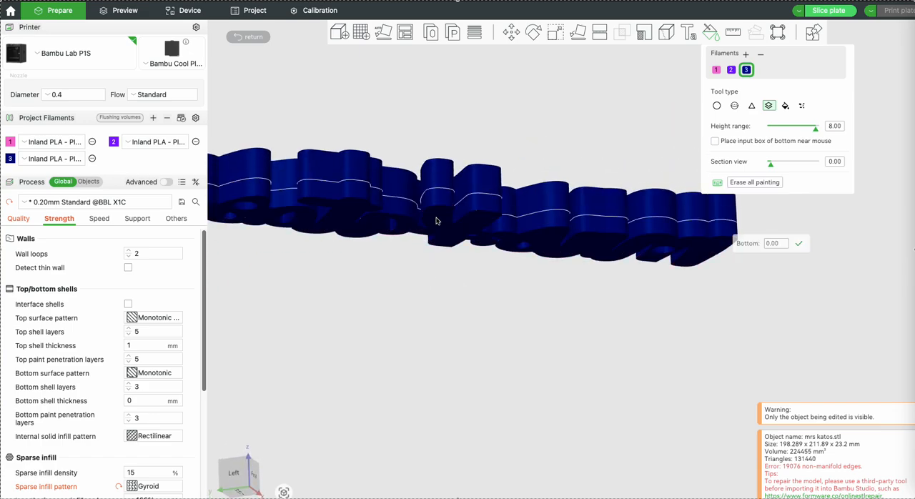
# Check the painted model's underside, letter holes and top face for unpainted areas, and leave colour painting
pyautogui.moveTo(439, 284); pyautogui.dragTo(402, 241)
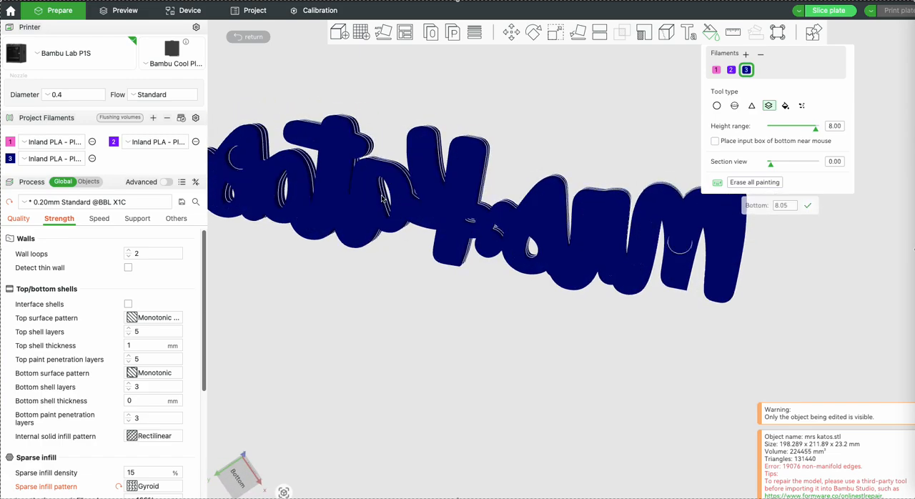
pyautogui.scroll(5, 343, 203)
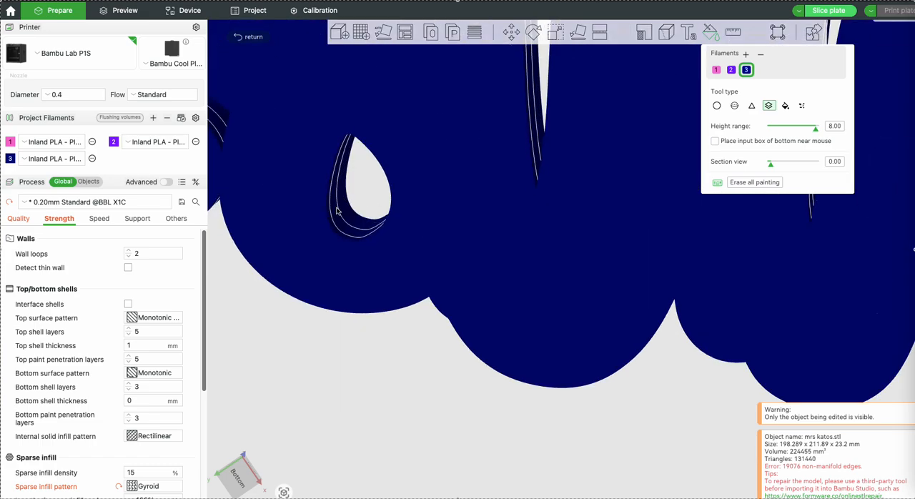
pyautogui.moveTo(287, 348); pyautogui.dragTo(291, 411)
pyautogui.moveTo(355, 245); pyautogui.dragTo(338, 282)
pyautogui.scroll(-5, 321, 179)
pyautogui.scroll(-5, 321, 179)
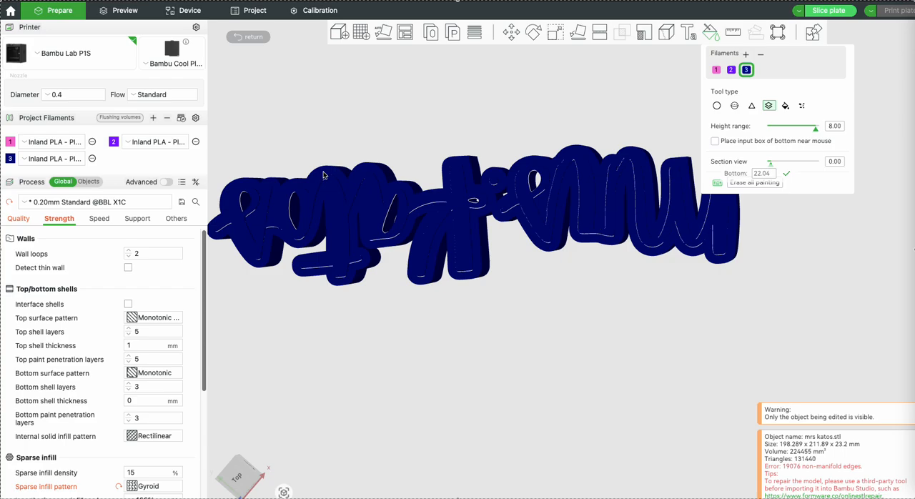
pyautogui.click(243, 37)
# Slice plate 1 with the repainted name model
pyautogui.scroll(-5, 567, 153)
pyautogui.moveTo(567, 153); pyautogui.dragTo(595, 172)
pyautogui.moveTo(571, 162); pyautogui.dragTo(437, 158, button='right')
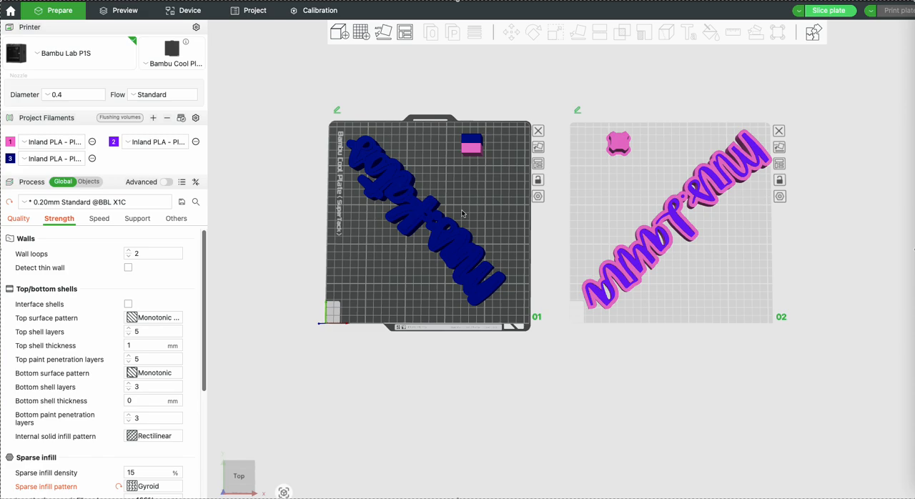
pyautogui.click(830, 13)
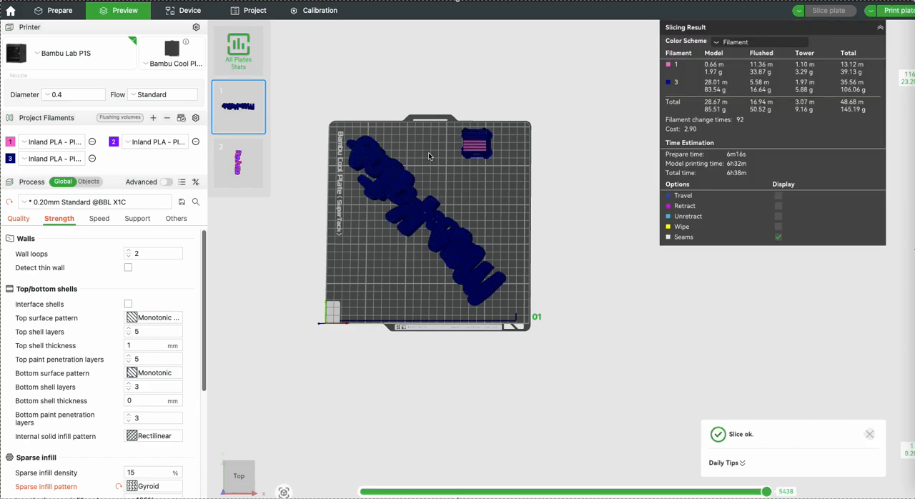
# Examine plate 1's sliced model and prime tower along with the filament usage table
pyautogui.moveTo(432, 158); pyautogui.dragTo(473, 159, button='right')
pyautogui.moveTo(466, 154); pyautogui.dragTo(445, 198)
pyautogui.scroll(5, 448, 197)
pyautogui.scroll(-1, 448, 197)
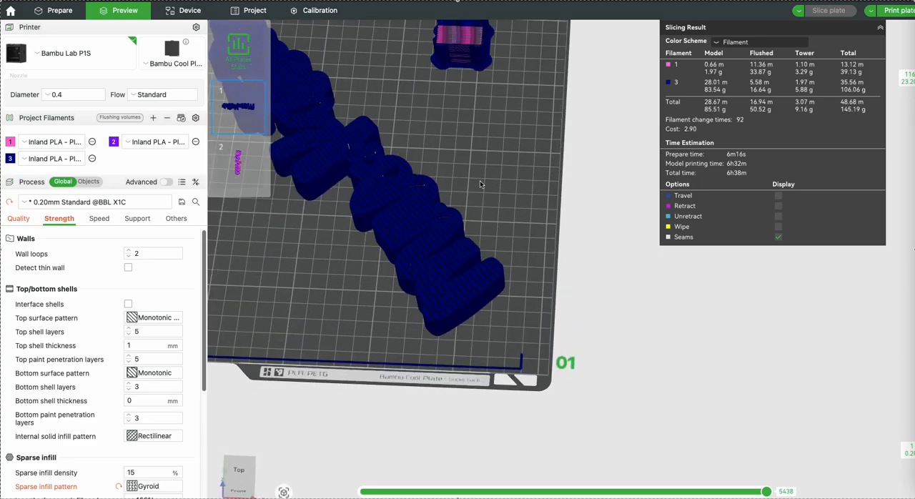
pyautogui.scroll(-4, 484, 184)
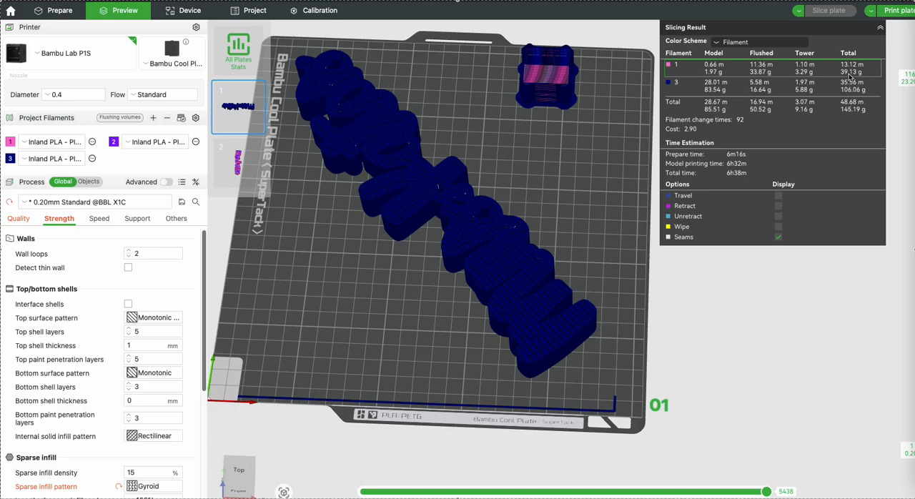
pyautogui.scroll(4, 488, 242)
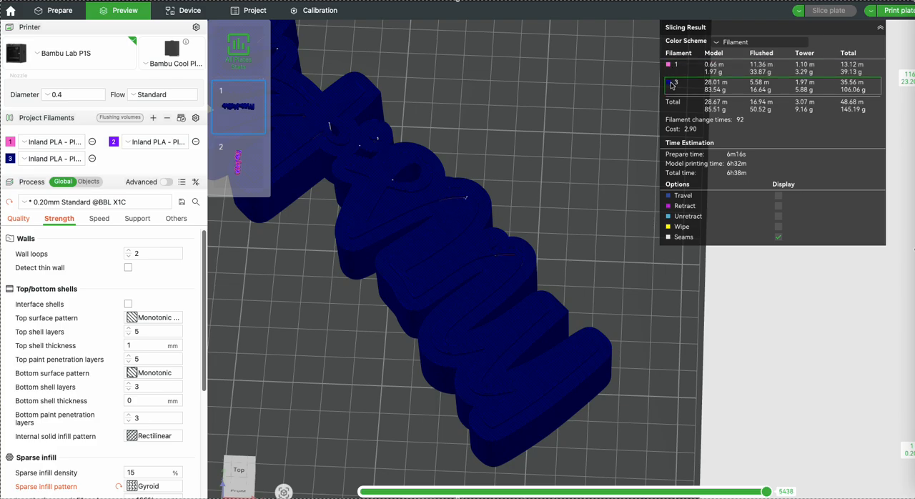
# Hide filament 3 in the sliced preview and examine the filament 1 toolpaths inside the letters up close
pyautogui.click(671, 83)
pyautogui.scroll(-4, 509, 110)
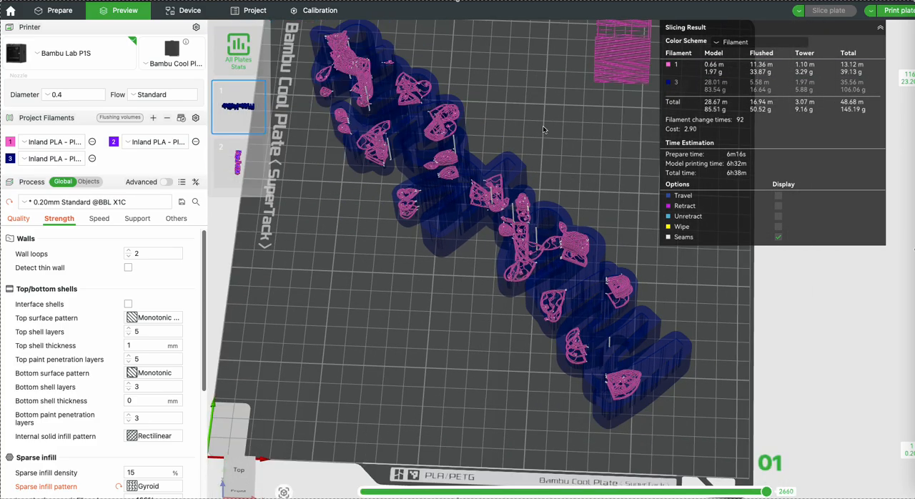
pyautogui.moveTo(433, 291); pyautogui.dragTo(433, 269)
pyautogui.scroll(5, 489, 213)
pyautogui.moveTo(487, 213); pyautogui.dragTo(499, 239)
pyautogui.moveTo(573, 74); pyautogui.dragTo(493, 159)
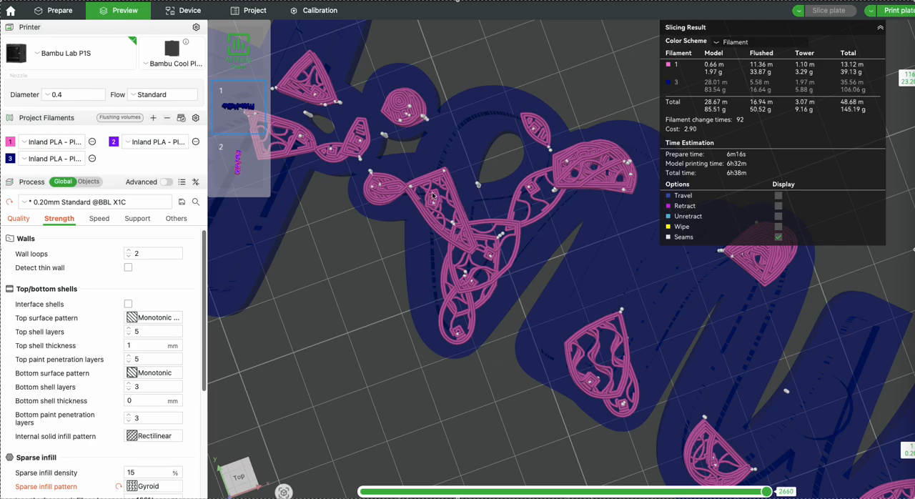
# Examine the filament 1 toolpaths inside the whole name model from above and at an angle
pyautogui.scroll(-3, 371, 143)
pyautogui.scroll(-2, 371, 143)
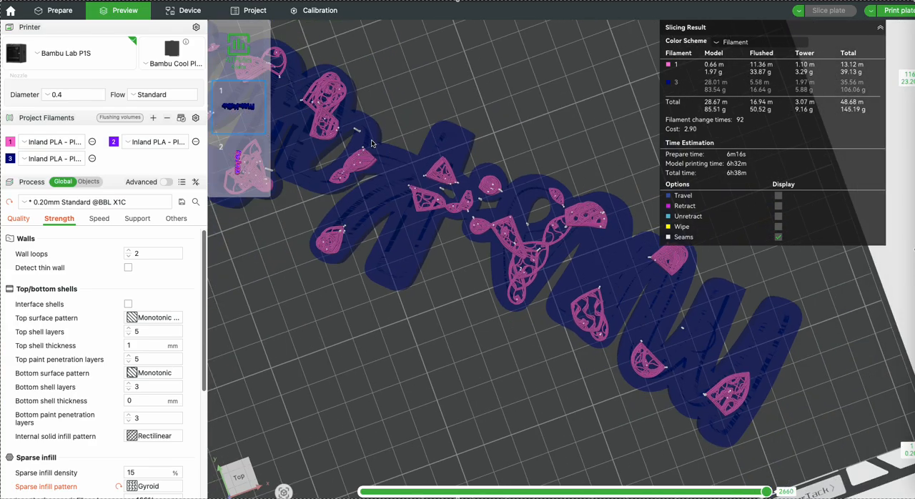
pyautogui.moveTo(488, 275); pyautogui.dragTo(459, 254)
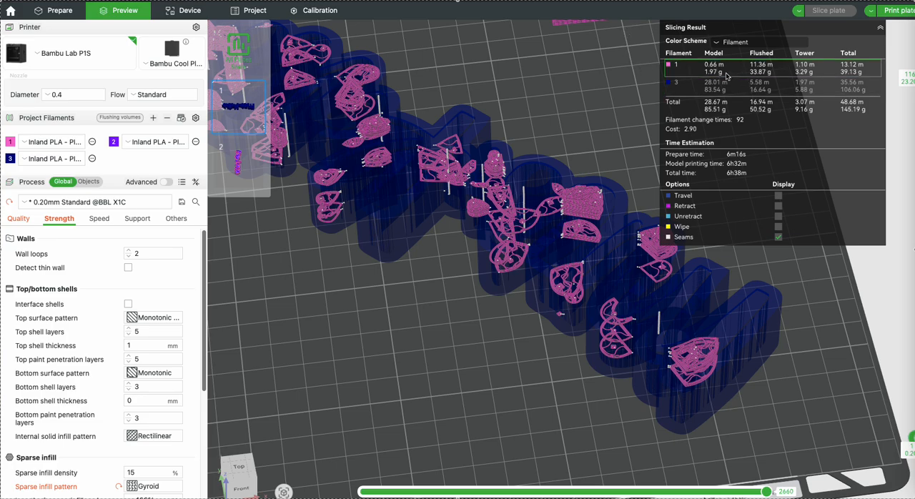
pyautogui.moveTo(585, 70); pyautogui.dragTo(582, 77)
# Return to model editing and paint 8 mm height bands of plate 1's name model with filament 2
pyautogui.click(60, 10)
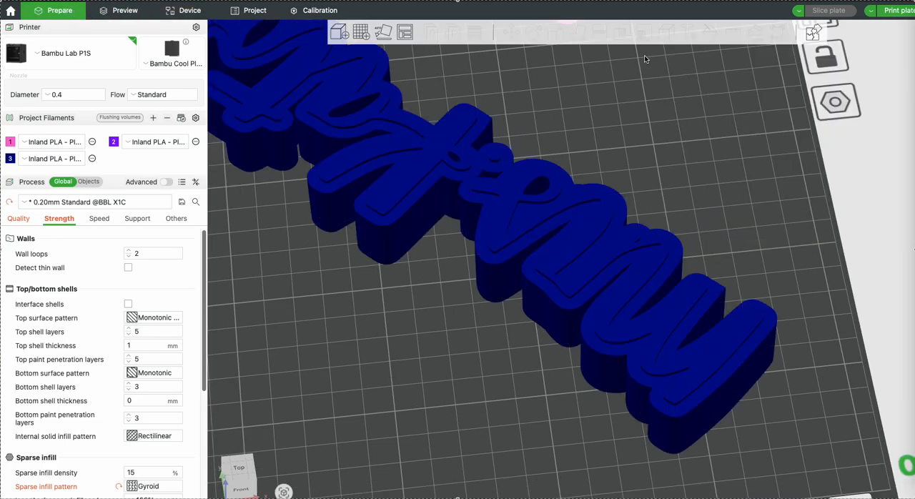
pyautogui.click(453, 168)
pyautogui.click(712, 32)
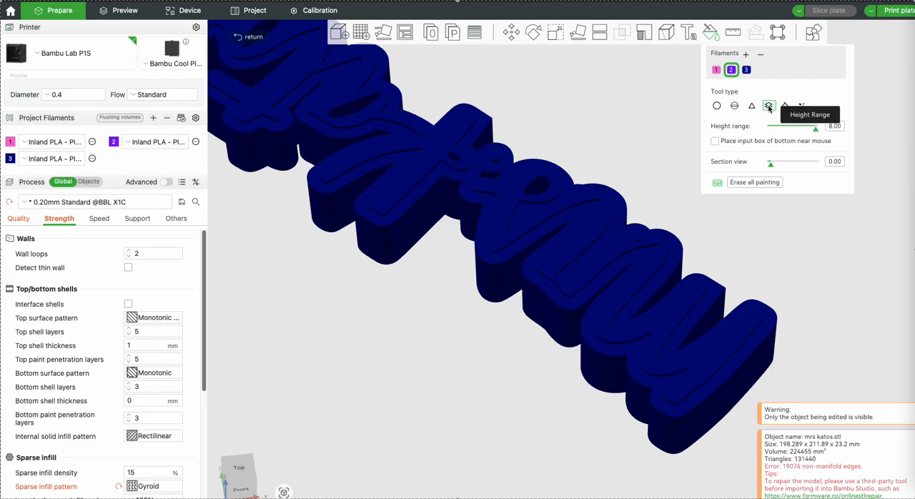
pyautogui.moveTo(634, 120); pyautogui.dragTo(634, 105)
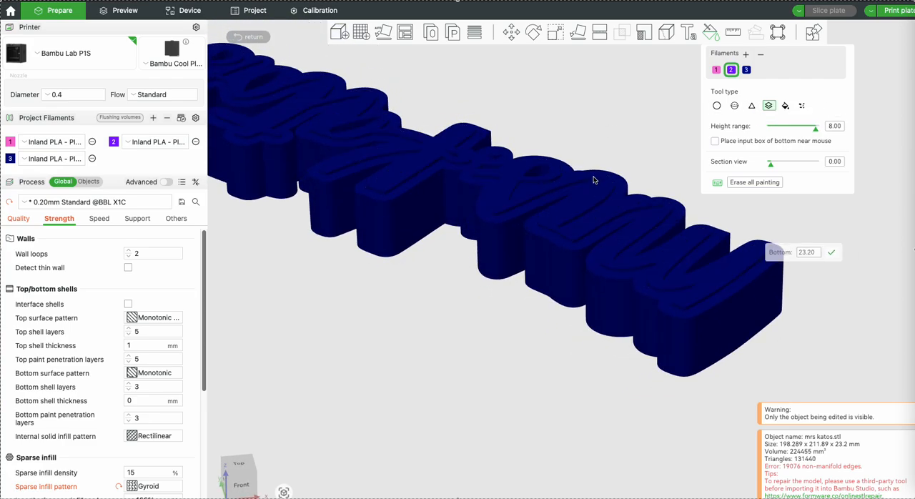
pyautogui.moveTo(489, 89); pyautogui.dragTo(590, 165, button='right')
pyautogui.moveTo(590, 155)
pyautogui.mouseDown()
pyautogui.moveTo(588, 145)
pyautogui.moveTo(583, 159)
pyautogui.mouseUp()
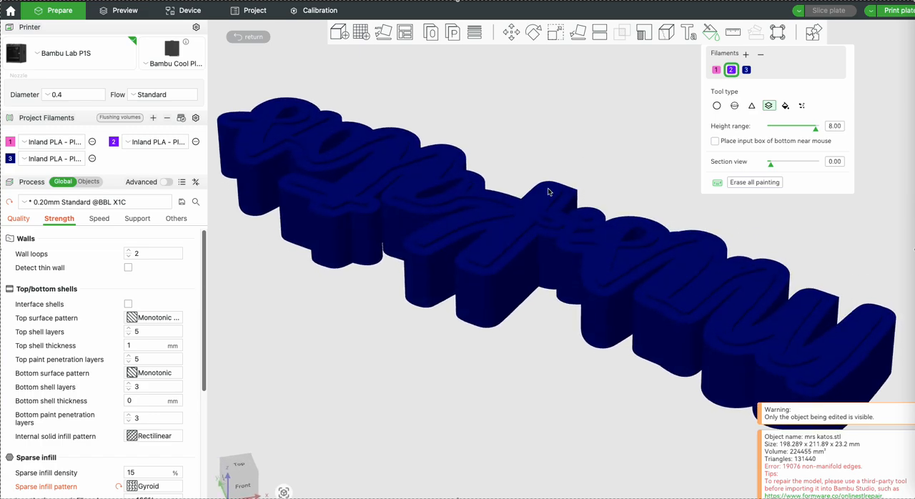
pyautogui.click(493, 287)
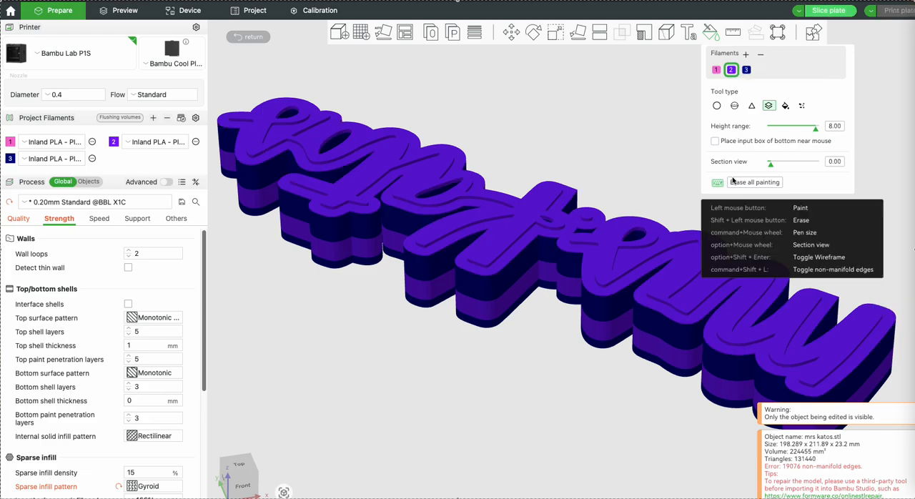
# Erase all painting from the name model and repaint its full height with filament 2 using 8 mm height ranges
pyautogui.click(746, 183)
pyautogui.click(746, 69)
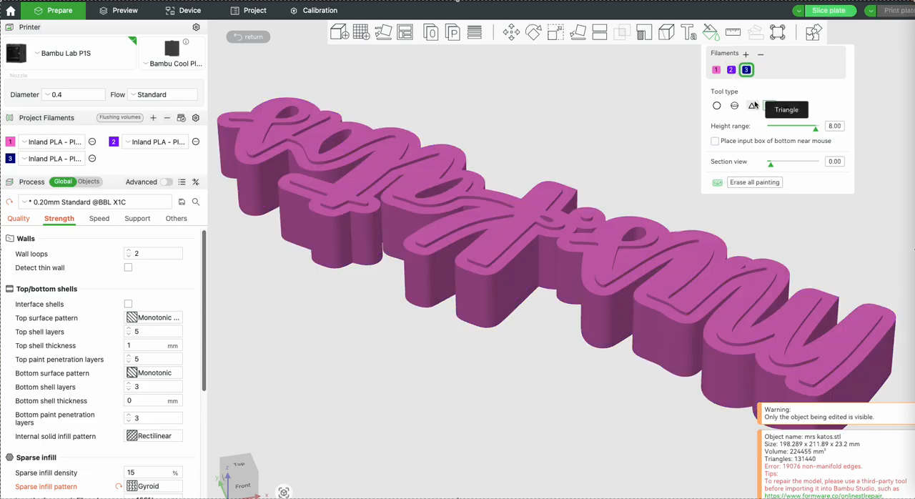
pyautogui.click(731, 70)
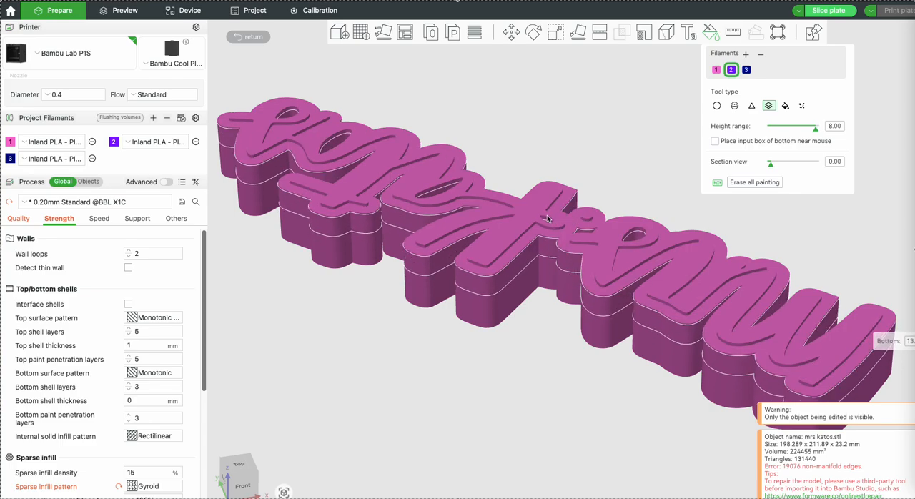
pyautogui.click(548, 219)
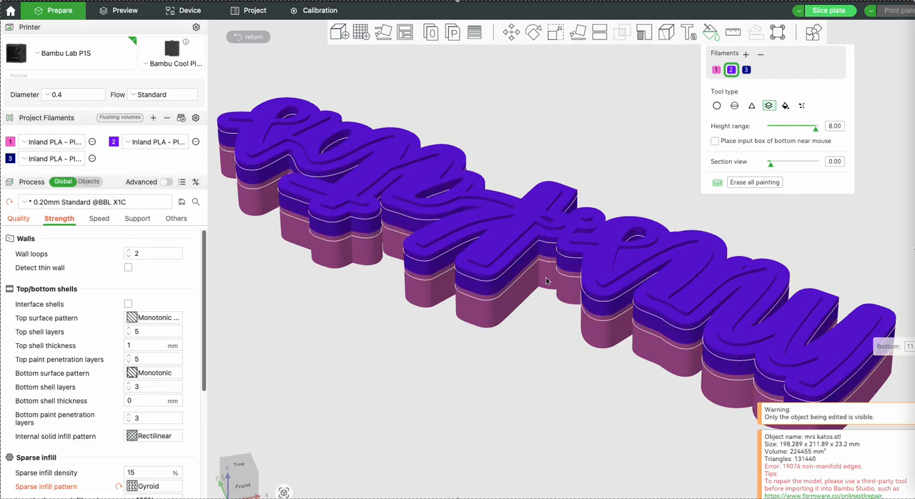
pyautogui.click(545, 298)
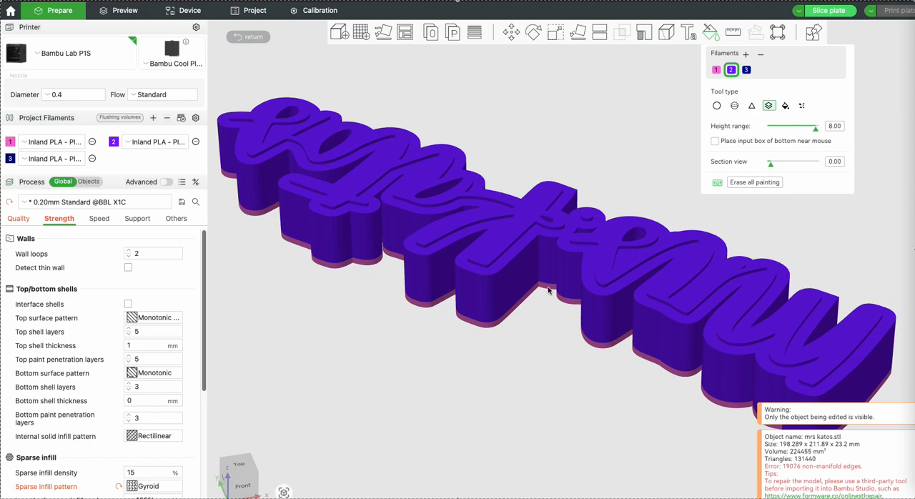
pyautogui.click(549, 299)
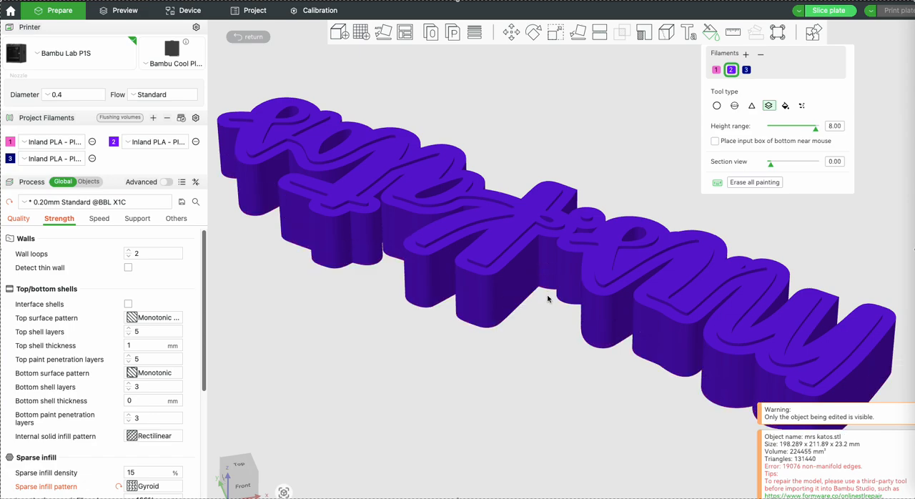
# Check the repainted name's underside and sides for unpainted areas, leave colour painting and inspect plate 1 with its prime tower
pyautogui.moveTo(547, 327); pyautogui.dragTo(551, 310)
pyautogui.click(547, 299)
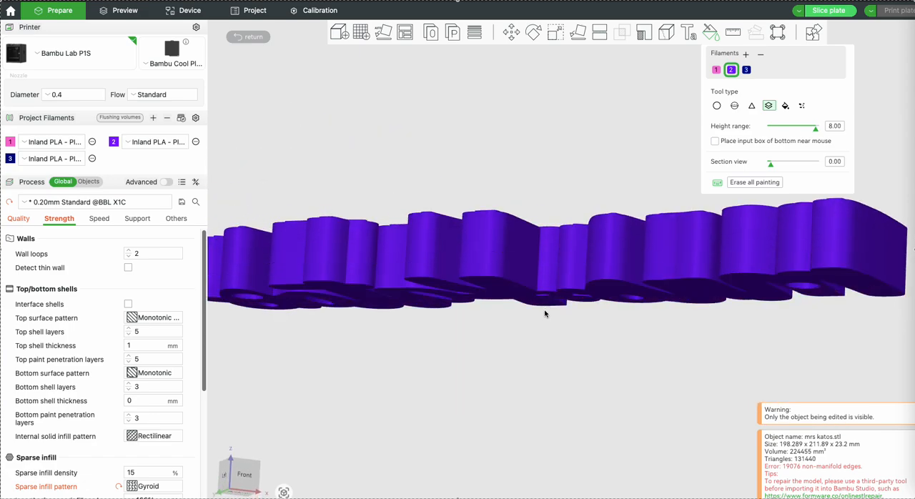
pyautogui.moveTo(525, 285); pyautogui.dragTo(408, 286)
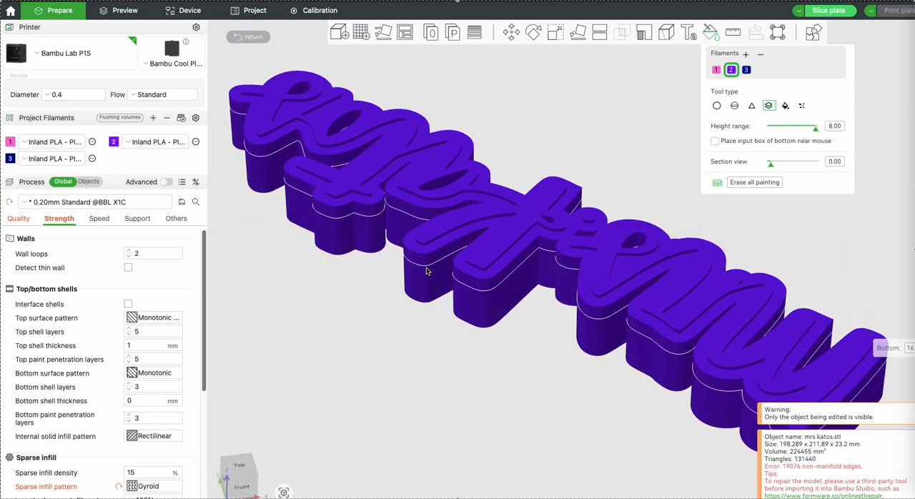
pyautogui.moveTo(373, 309); pyautogui.dragTo(369, 301)
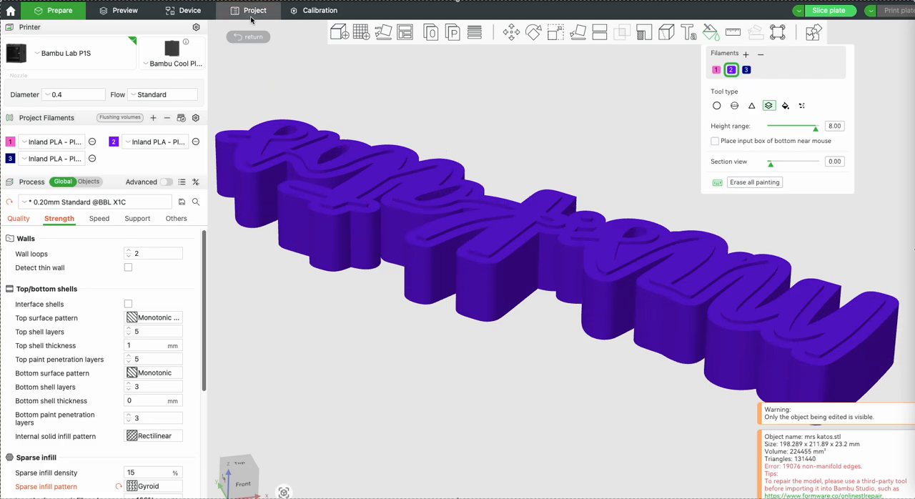
pyautogui.click(261, 36)
pyautogui.scroll(3, 506, 111)
pyautogui.scroll(-5, 522, 112)
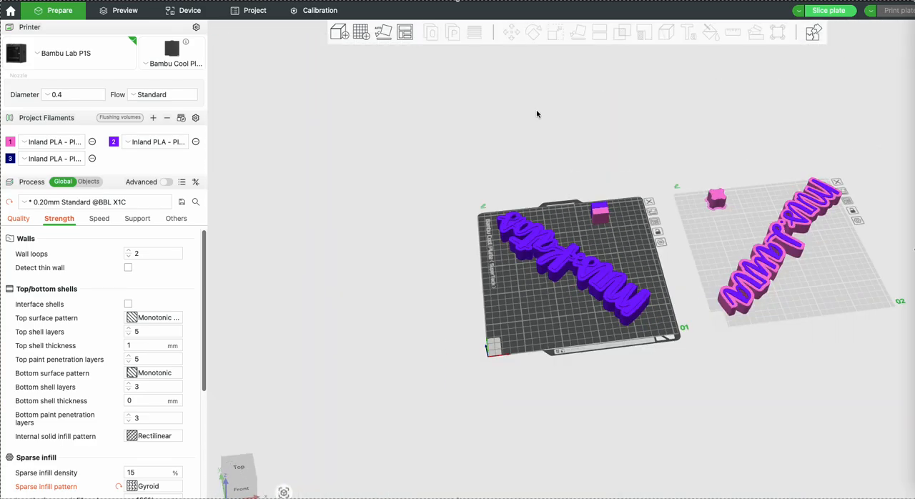
pyautogui.scroll(5, 578, 183)
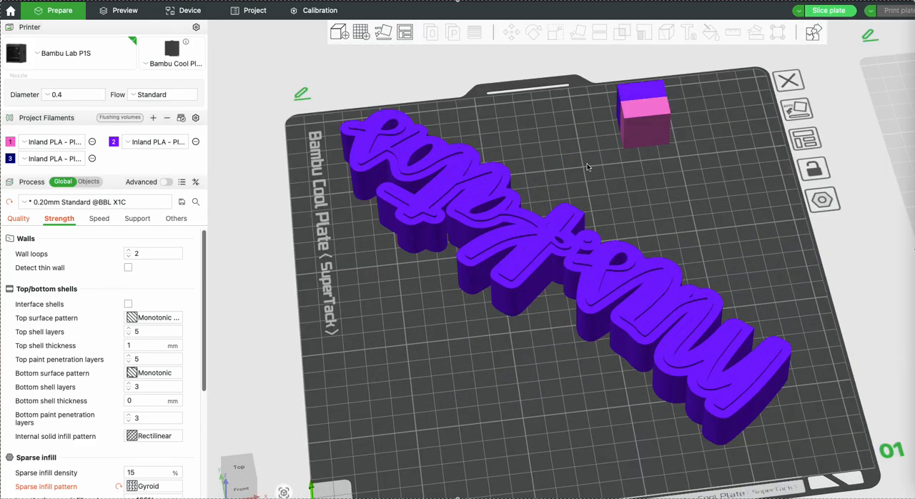
pyautogui.moveTo(585, 164); pyautogui.dragTo(551, 149, button='right')
pyautogui.moveTo(551, 150); pyautogui.dragTo(543, 153)
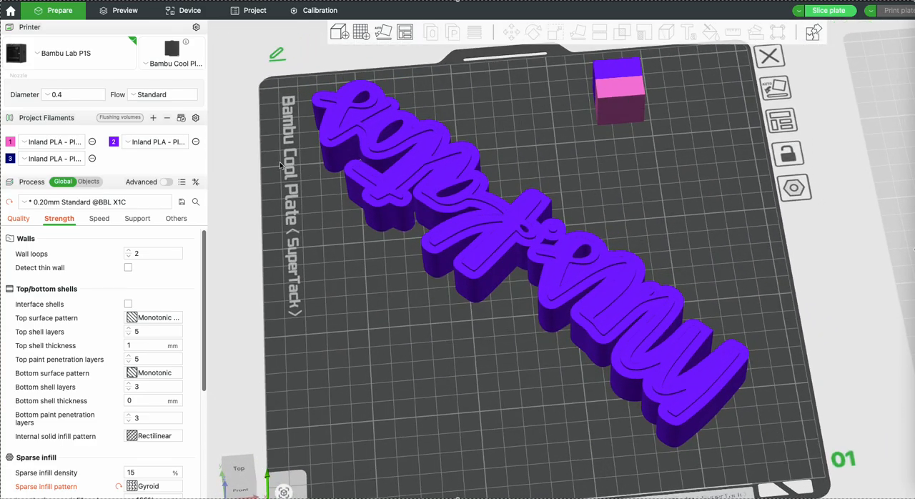
pyautogui.scroll(-3, 500, 107)
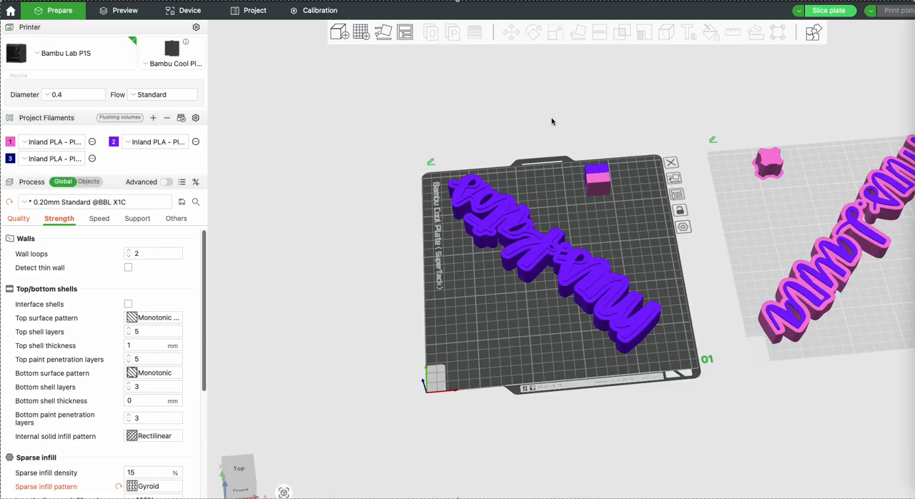
# Erase all painting from plate 1's name model and leave colour painting
pyautogui.click(518, 241)
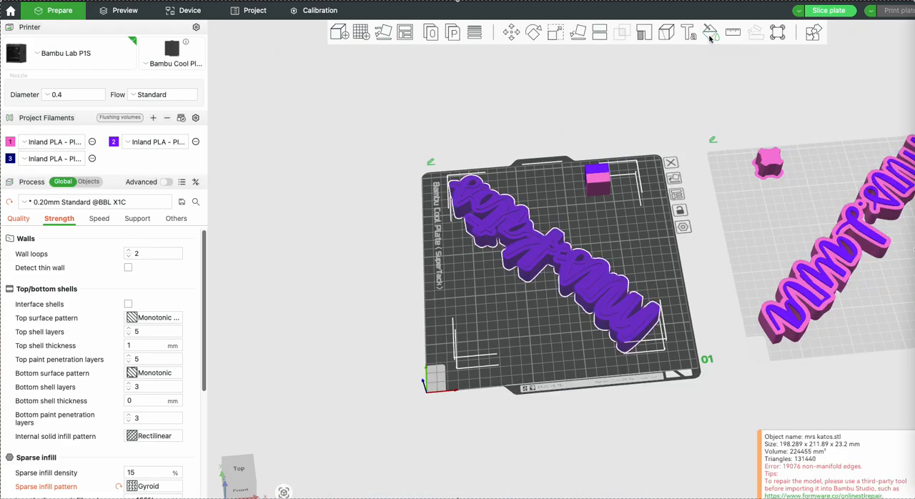
pyautogui.click(710, 32)
pyautogui.click(754, 182)
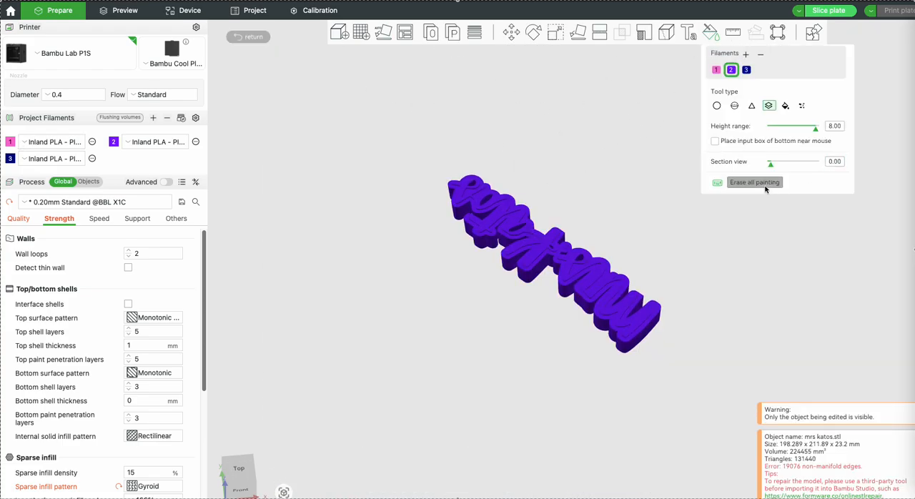
pyautogui.click(256, 38)
pyautogui.scroll(4, 582, 254)
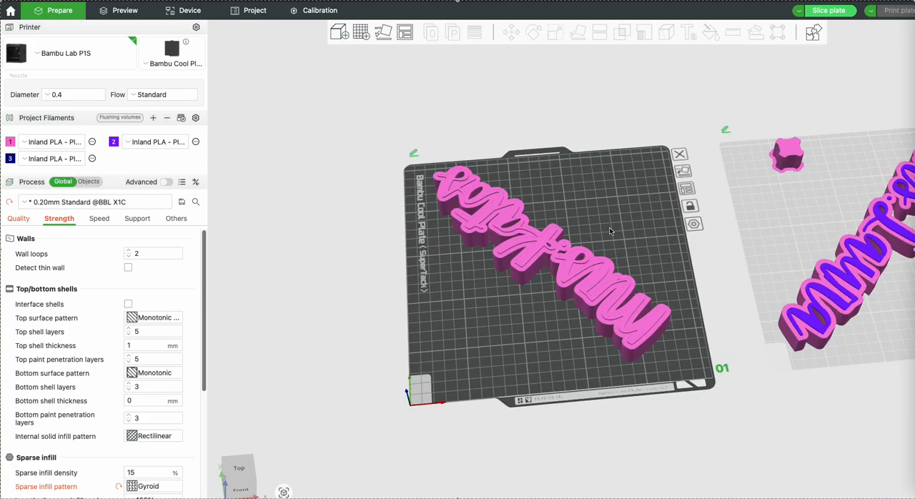
pyautogui.moveTo(619, 223); pyautogui.dragTo(629, 196)
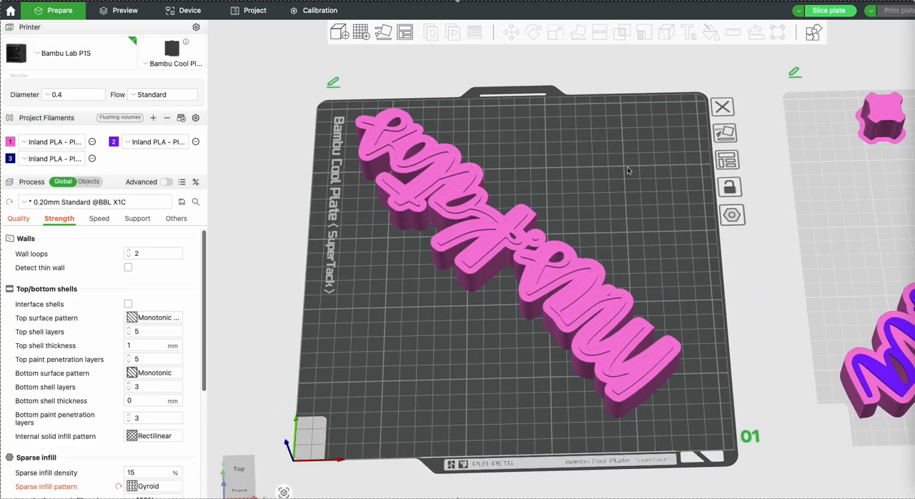
pyautogui.moveTo(449, 323); pyautogui.dragTo(447, 346)
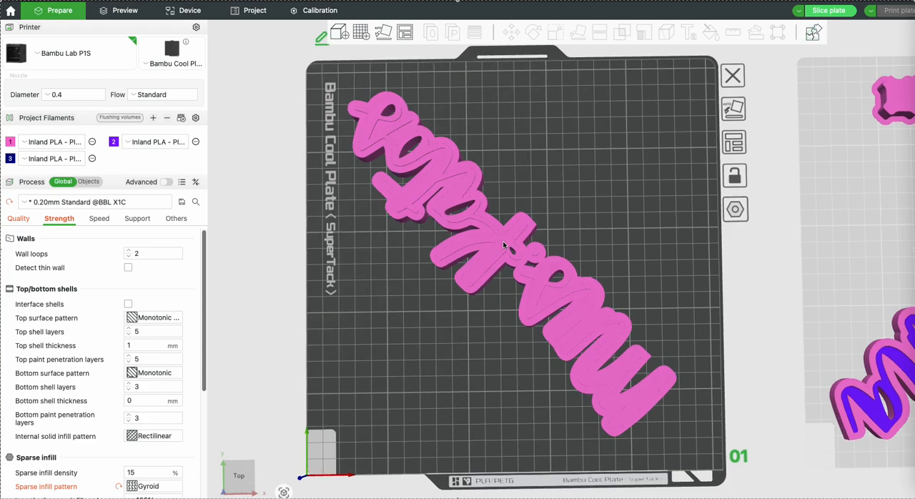
pyautogui.moveTo(431, 310)
pyautogui.mouseDown()
pyautogui.moveTo(429, 297)
pyautogui.moveTo(440, 301)
pyautogui.mouseUp()
# Open the recent "Volleyball keys" project without saving the current project's changes
pyautogui.click(12, 11)
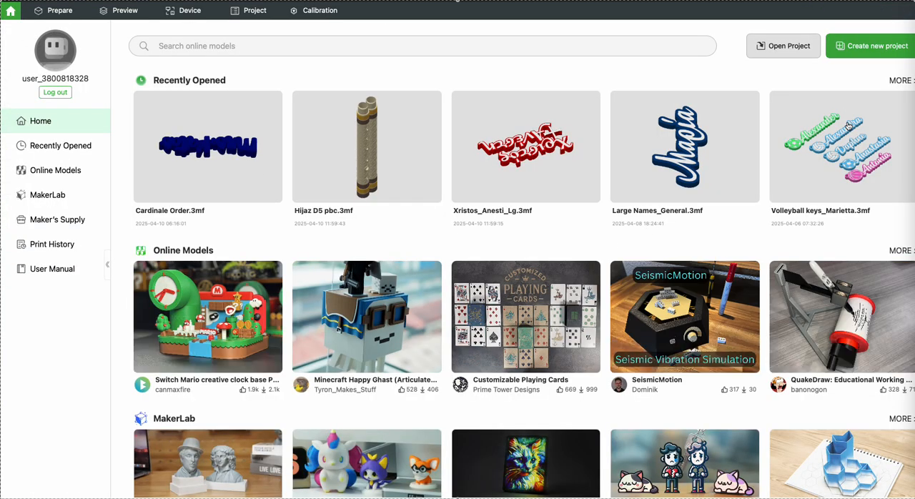
pyautogui.click(695, 208)
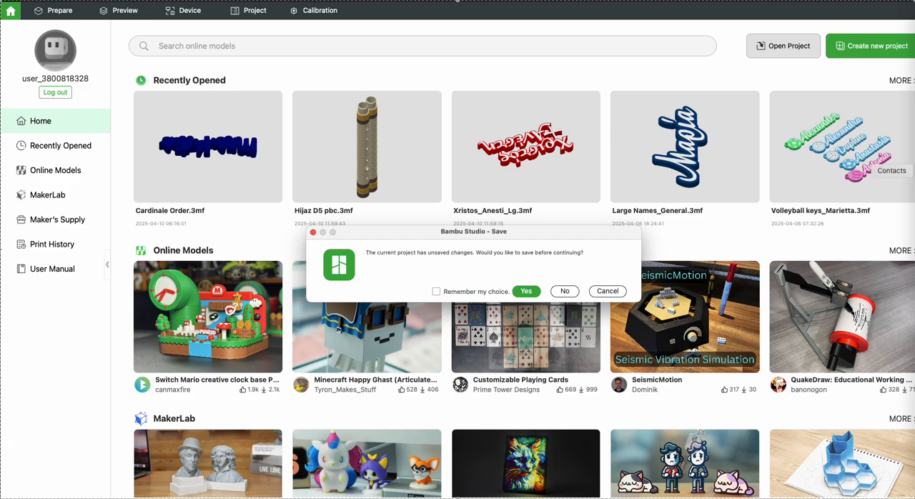
pyautogui.click(578, 295)
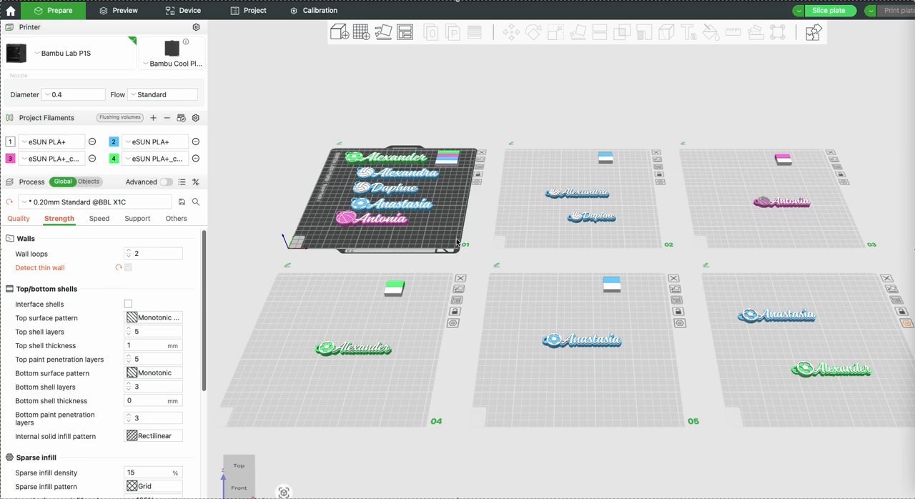
# Examine the keychain plates, selecting plates 4 and 5 along with plate 4's name tag and prime tower
pyautogui.moveTo(522, 238); pyautogui.dragTo(465, 218, button='right')
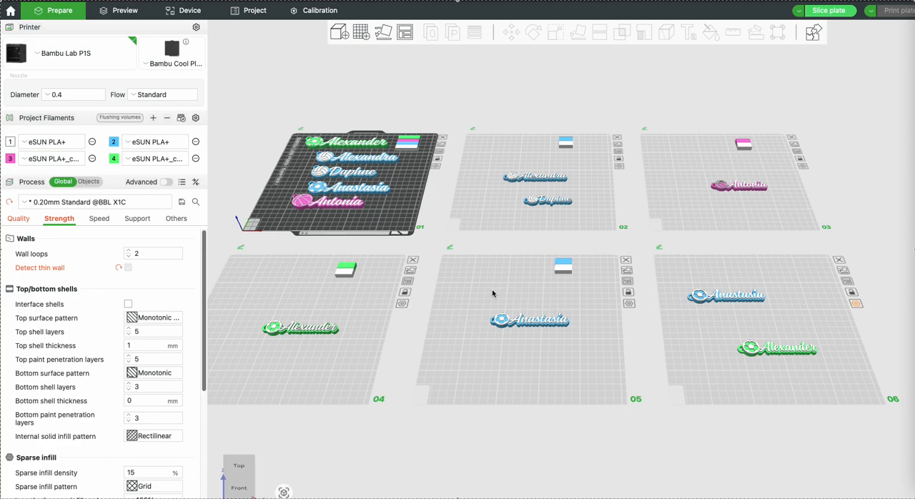
pyautogui.moveTo(484, 259); pyautogui.dragTo(567, 271, button='right')
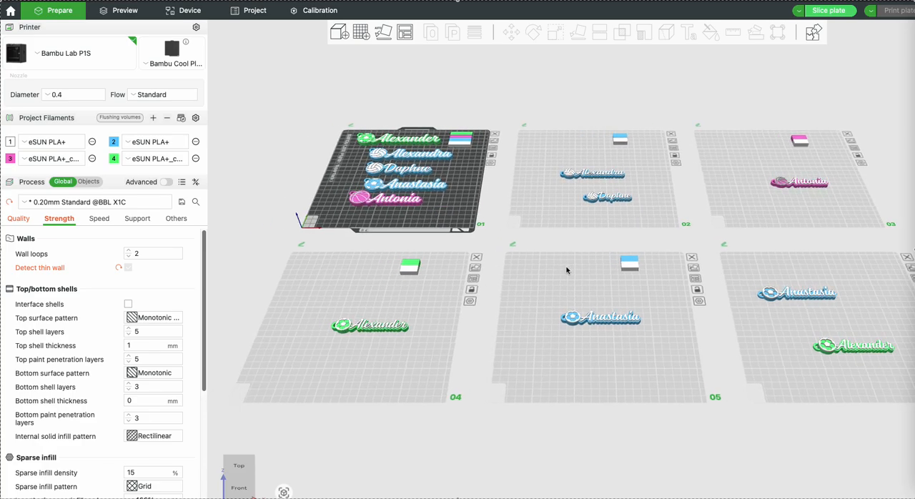
pyautogui.click(405, 308)
pyautogui.click(589, 281)
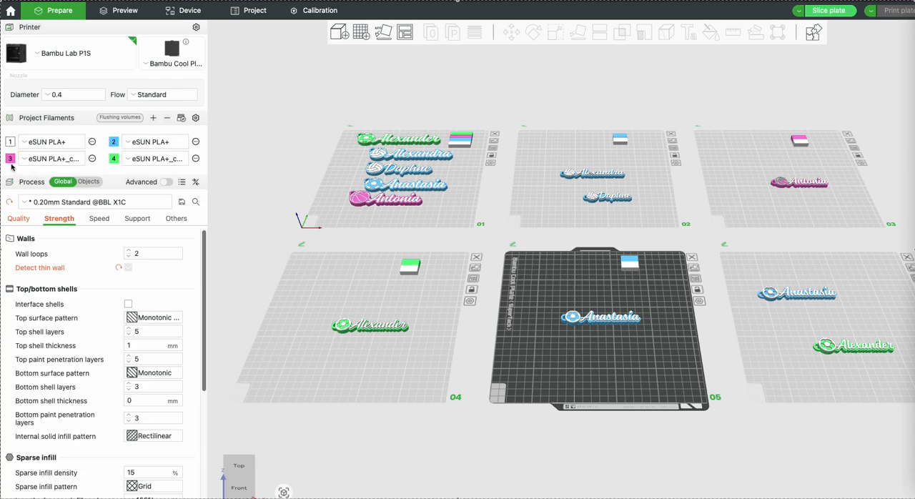
pyautogui.click(422, 300)
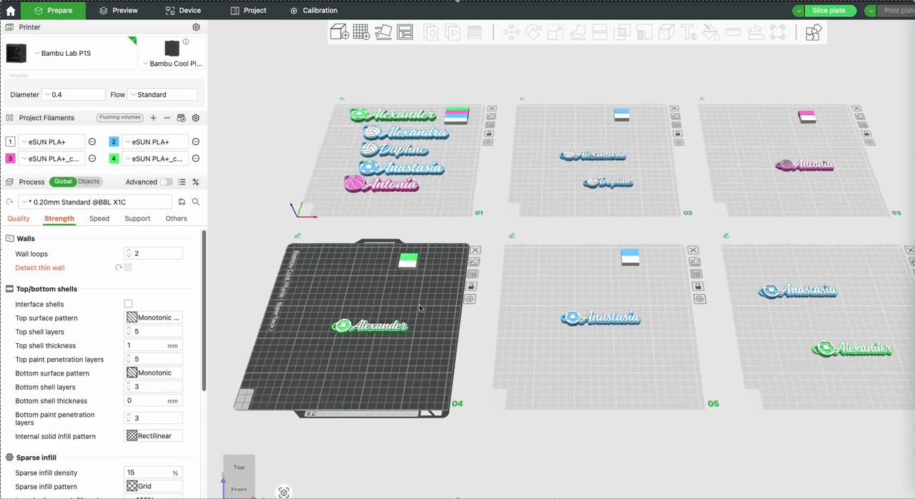
pyautogui.click(382, 330)
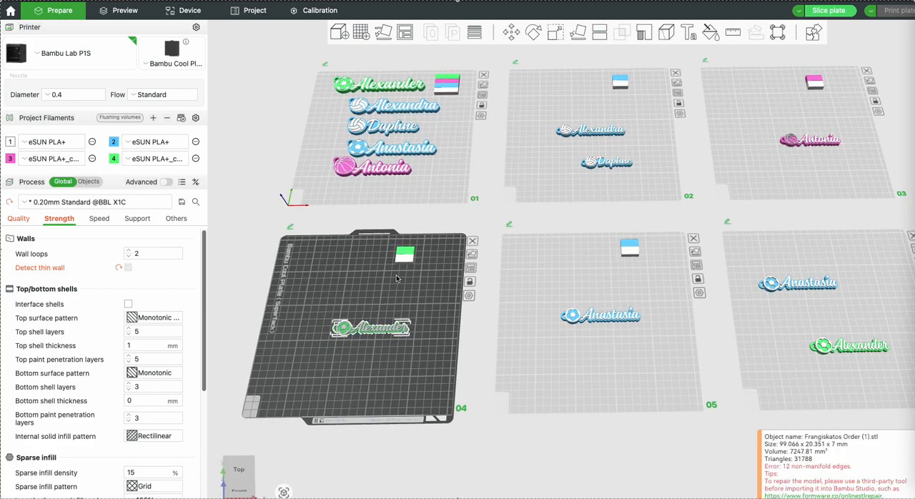
pyautogui.click(405, 256)
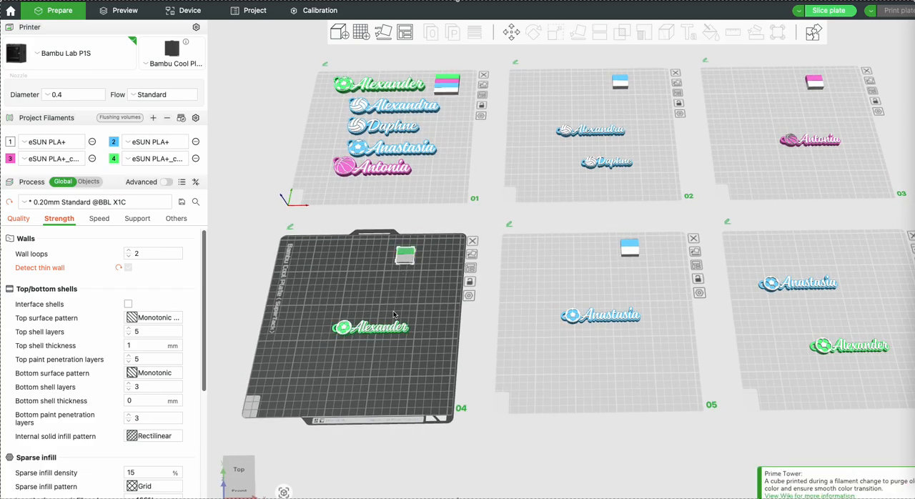
pyautogui.click(614, 281)
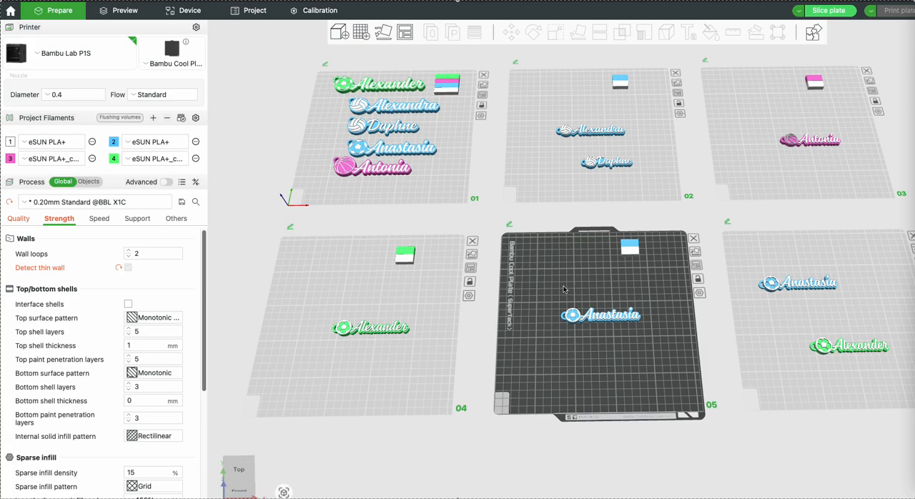
# Open the recent "Order" project showing the navy name model and start colour painting on plate 1's name
pyautogui.click(10, 10)
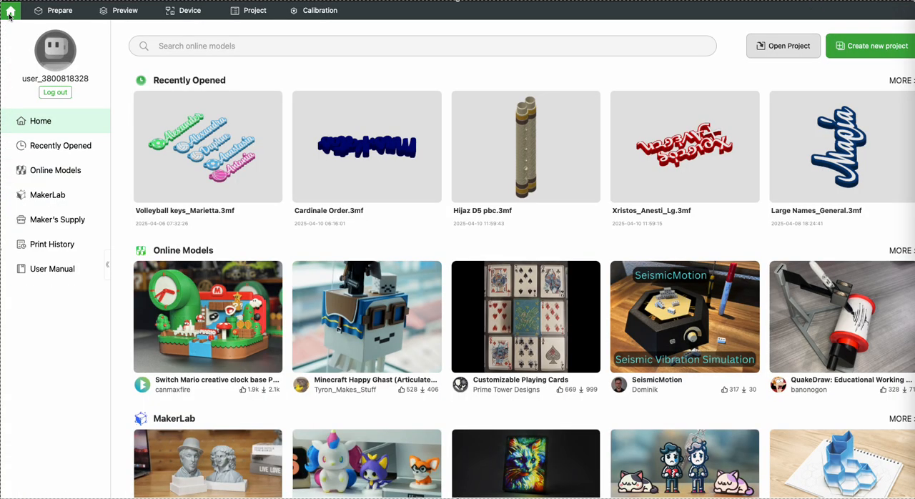
pyautogui.click(331, 178)
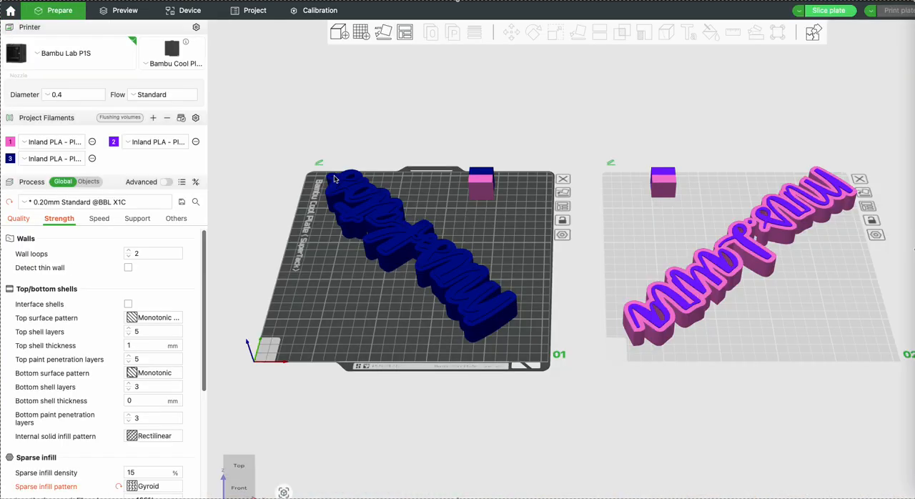
pyautogui.click(413, 243)
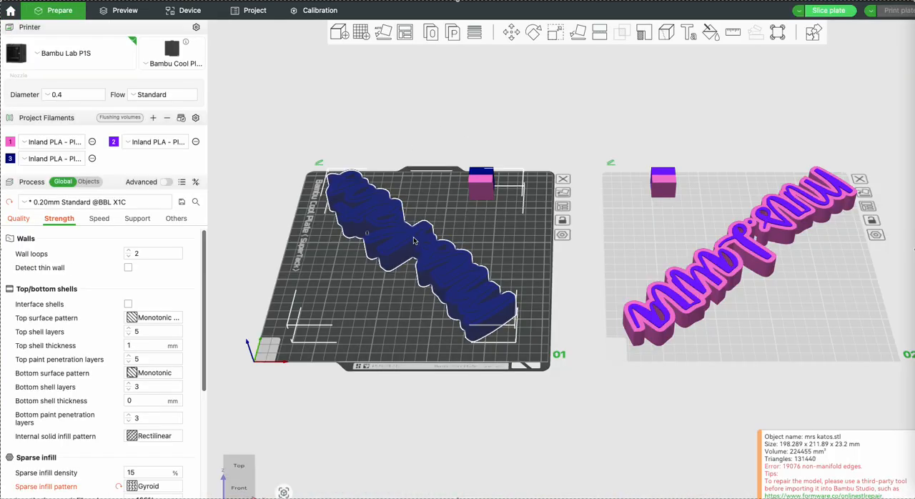
pyautogui.click(710, 32)
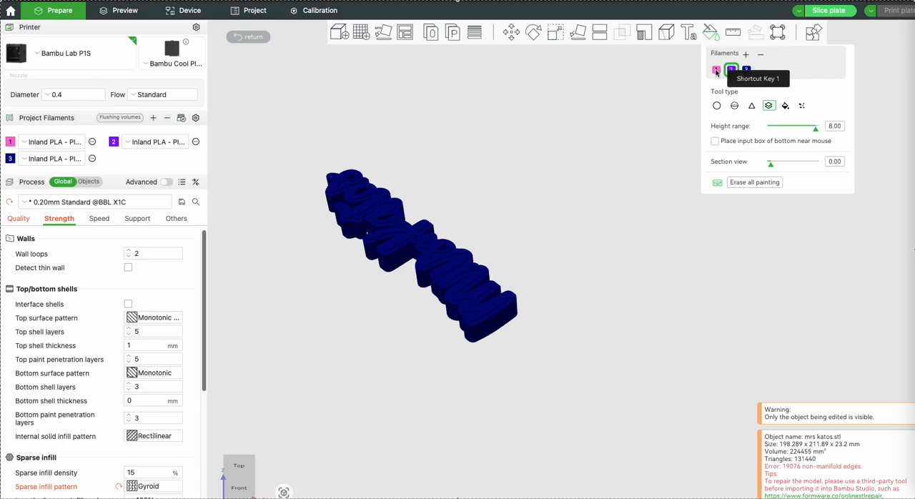
# Paint the upper part of the name model with filament 1 using height-range painting at 8.00
pyautogui.click(716, 72)
pyautogui.moveTo(403, 299); pyautogui.dragTo(389, 343)
pyautogui.scroll(10, 398, 216)
pyautogui.moveTo(288, 295); pyautogui.dragTo(792, 141, button='right')
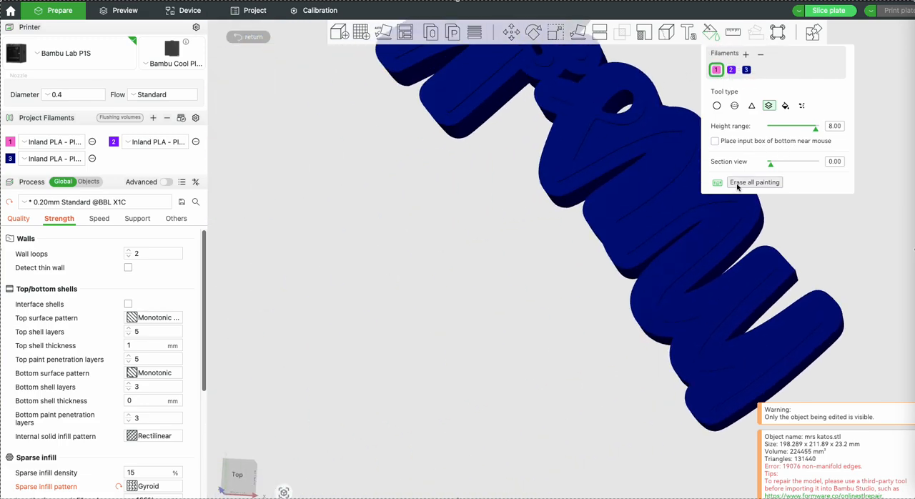
pyautogui.click(566, 192)
pyautogui.moveTo(406, 233); pyautogui.dragTo(341, 283, button='right')
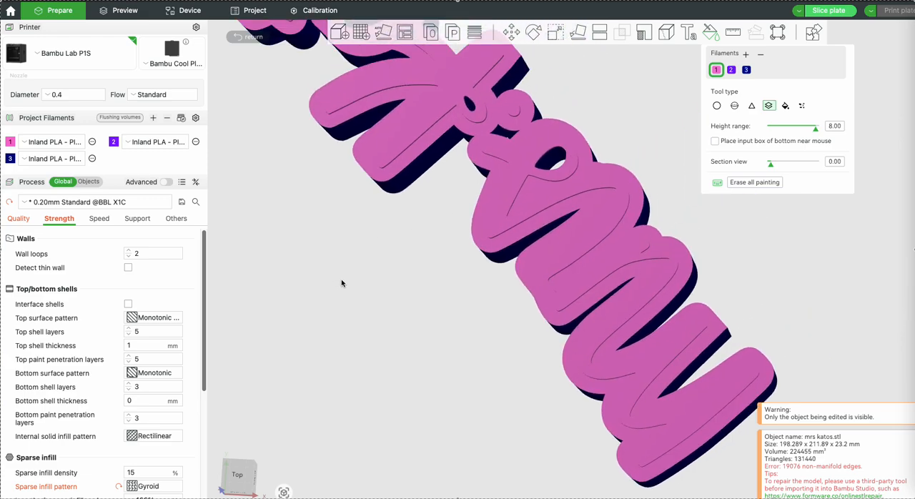
# Fill the top face of the border around the lettering with filament 3 using edge detection, and leave colour painting
pyautogui.moveTo(341, 284); pyautogui.dragTo(345, 255)
pyautogui.click(746, 69)
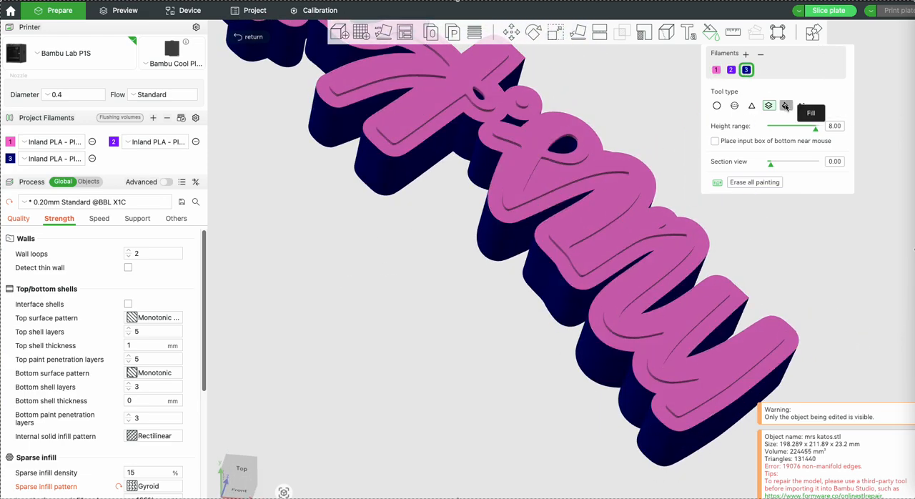
pyautogui.click(785, 106)
pyautogui.click(515, 214)
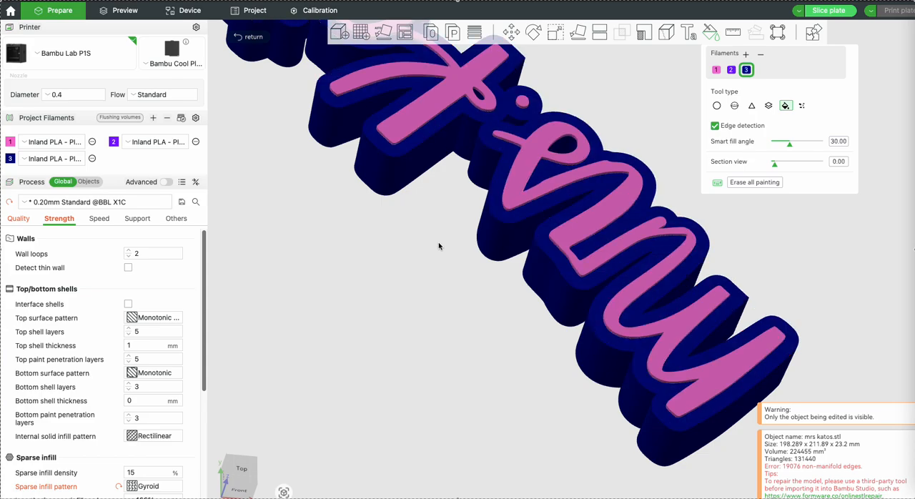
pyautogui.scroll(-10, 453, 223)
pyautogui.moveTo(453, 223); pyautogui.dragTo(426, 318)
pyautogui.click(259, 35)
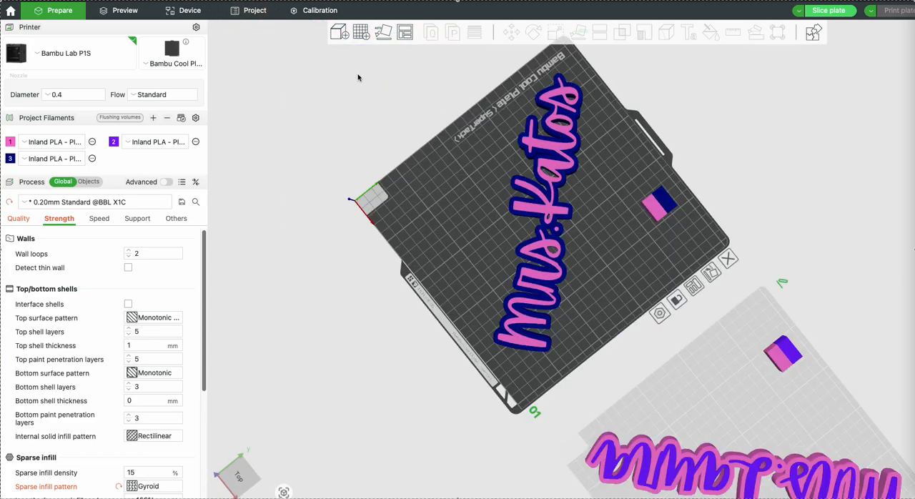
# Slice plate 1 and inspect the sliced name model, prime tower and filament usage
pyautogui.moveTo(527, 105); pyautogui.dragTo(461, 126)
pyautogui.scroll(5, 562, 183)
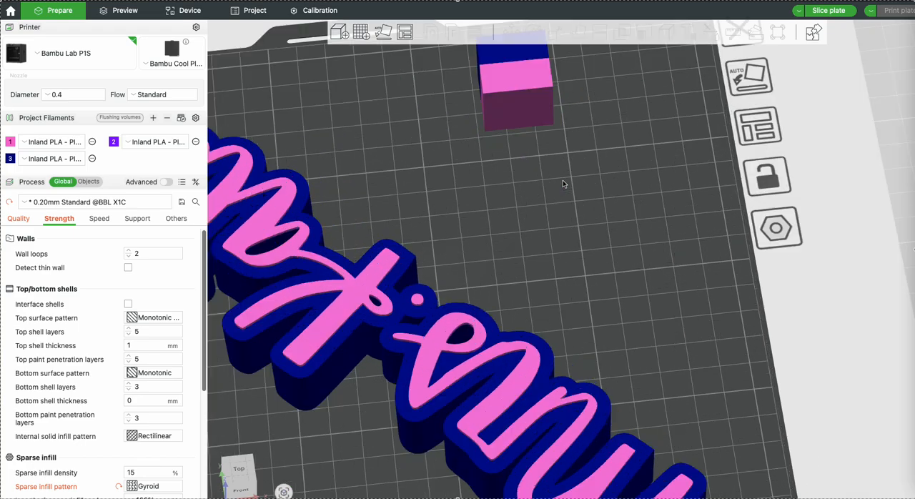
pyautogui.scroll(-5, 562, 182)
pyautogui.click(829, 10)
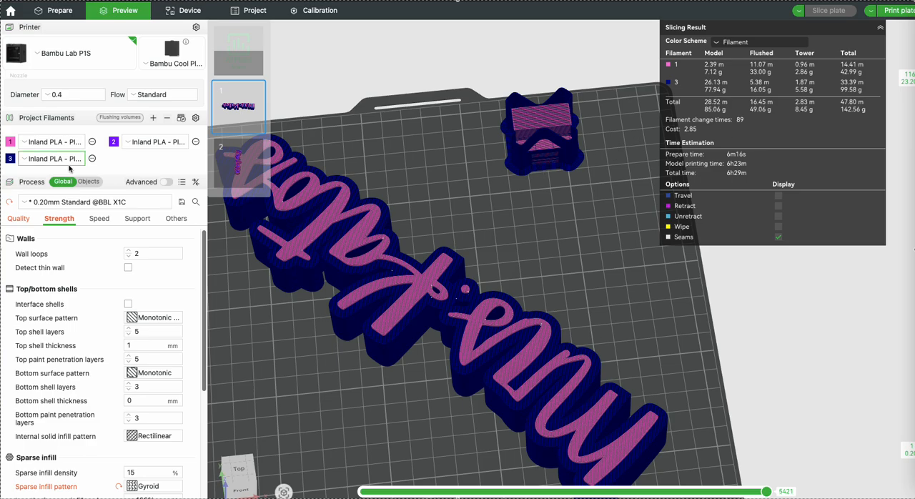
pyautogui.scroll(-7, 589, 262)
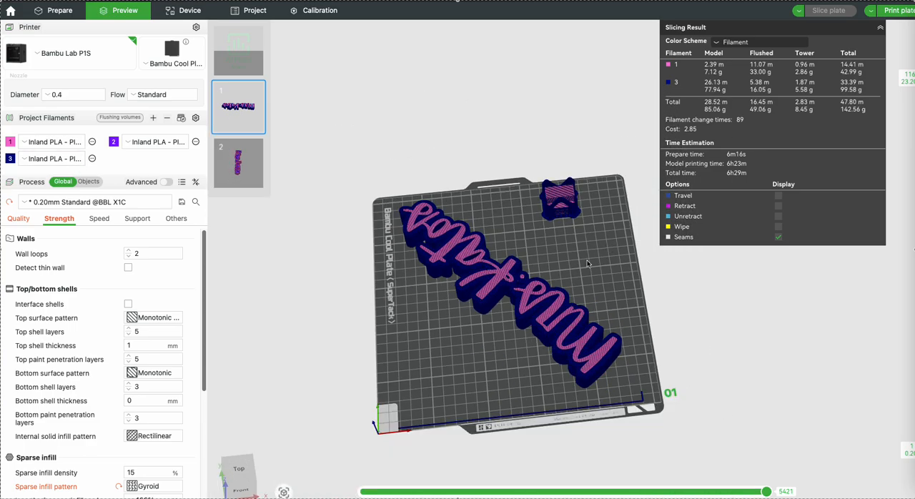
pyautogui.scroll(3, 588, 264)
pyautogui.moveTo(587, 264); pyautogui.dragTo(564, 248)
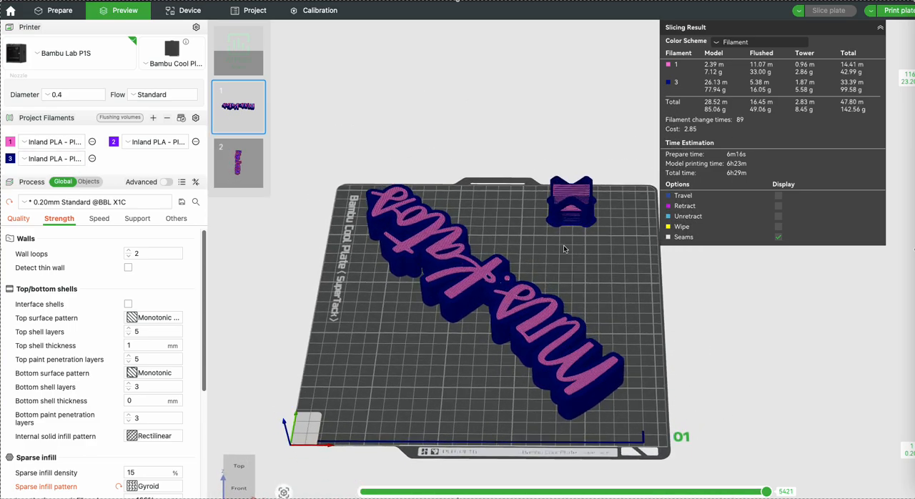
# Hide filament 3 in the sliced preview and examine where filament 1 is printed inside the name and prime tower
pyautogui.click(708, 82)
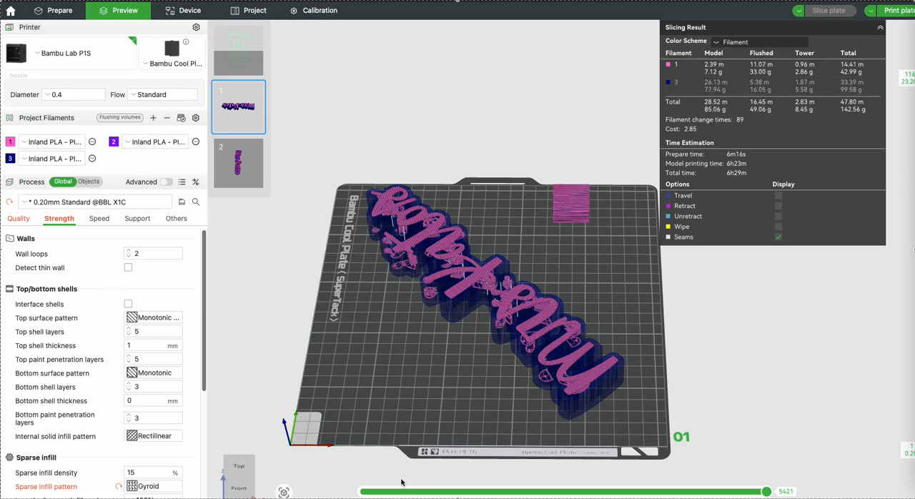
pyautogui.moveTo(427, 423); pyautogui.dragTo(491, 413)
pyautogui.scroll(5, 458, 368)
pyautogui.scroll(-5, 463, 361)
pyautogui.moveTo(483, 423); pyautogui.dragTo(542, 349, button='right')
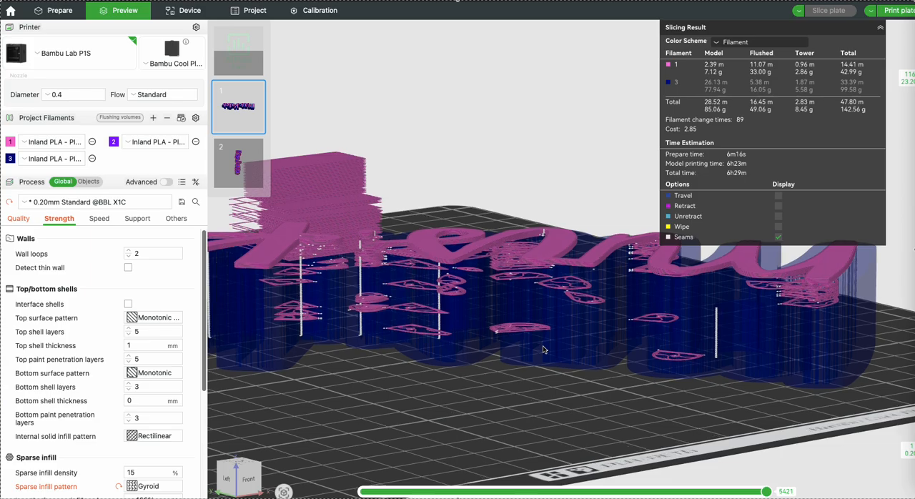
pyautogui.moveTo(406, 329); pyautogui.dragTo(379, 331)
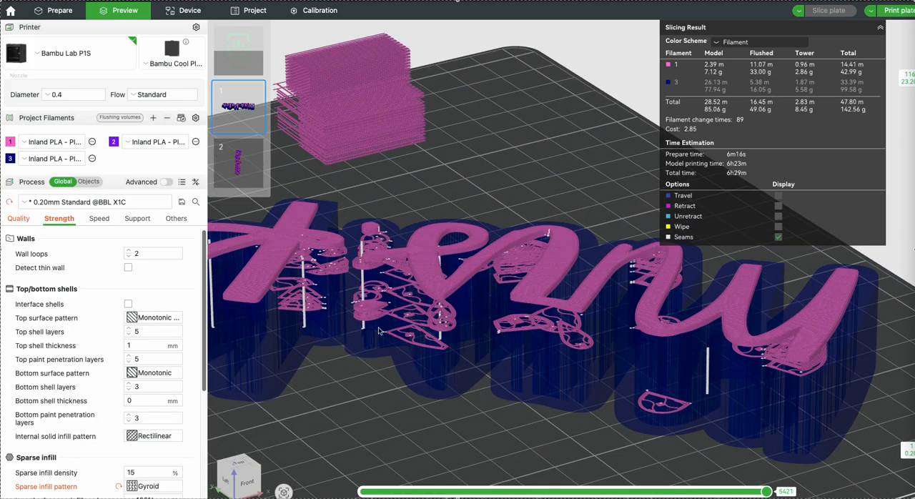
pyautogui.moveTo(415, 321); pyautogui.dragTo(494, 270, button='right')
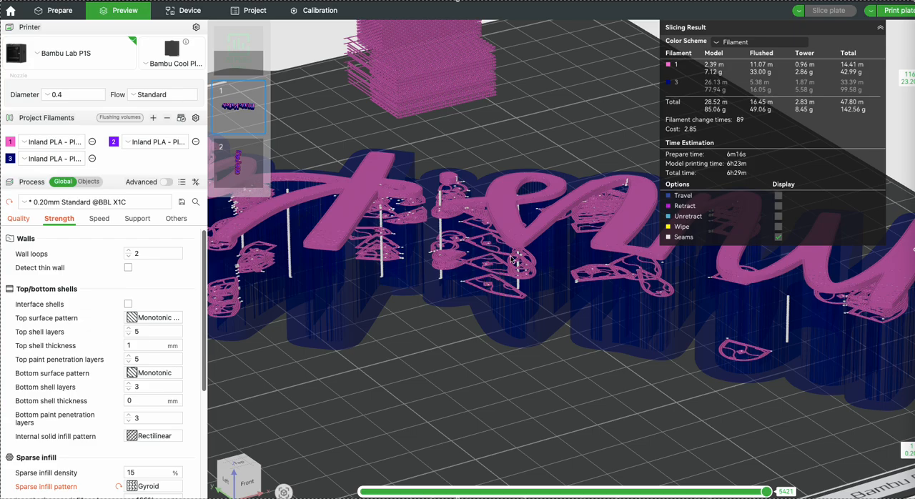
pyautogui.scroll(-5, 514, 260)
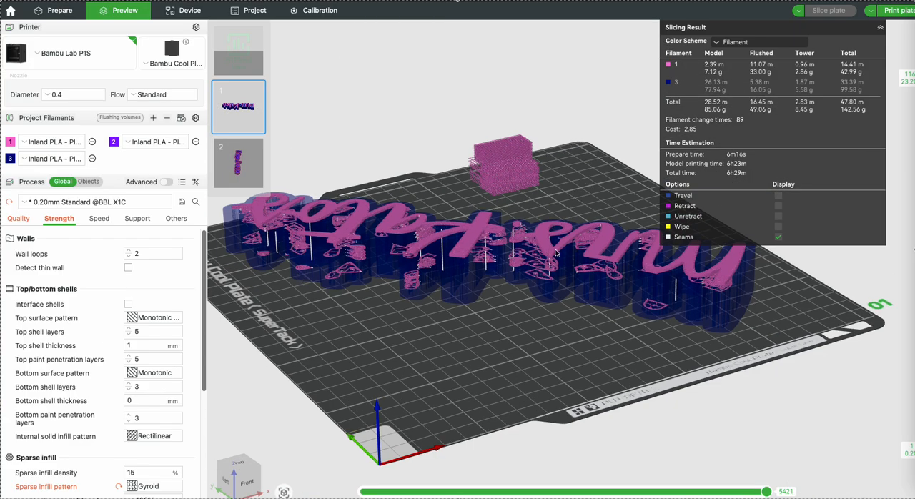
pyautogui.moveTo(564, 194); pyautogui.dragTo(587, 172)
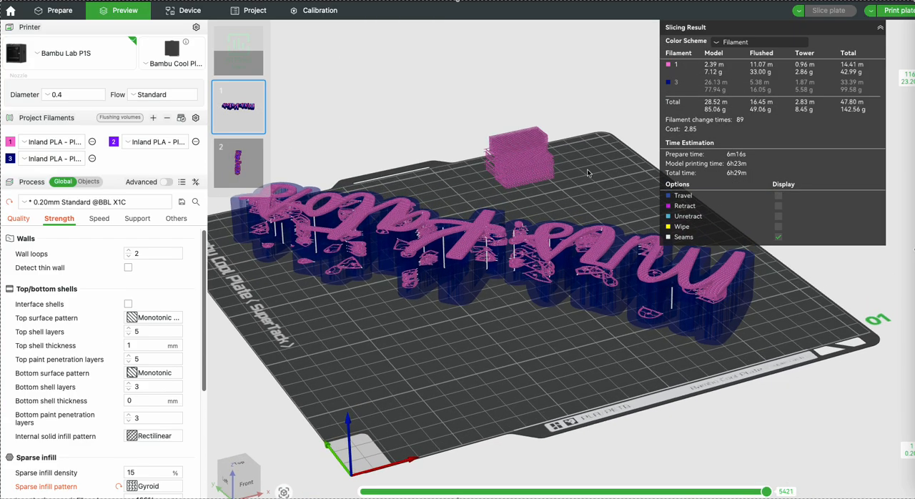
pyautogui.press('1')
pyautogui.scroll(3, 585, 218)
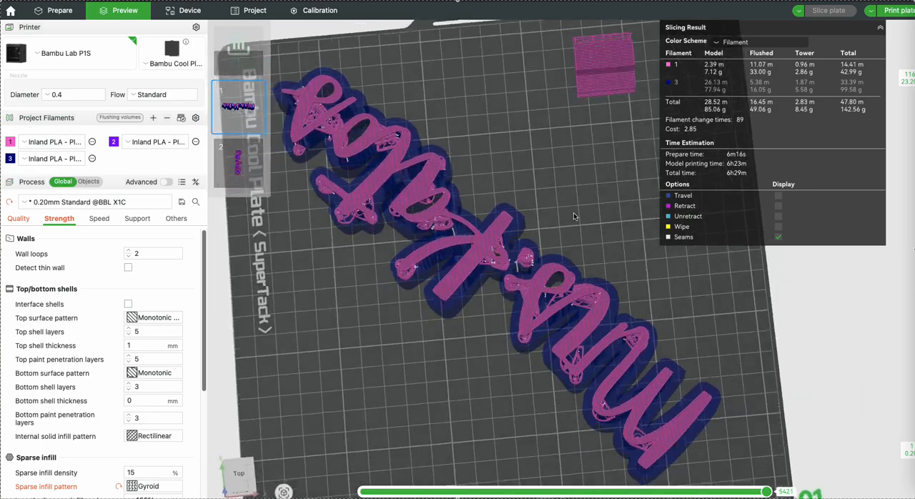
pyautogui.press('0')
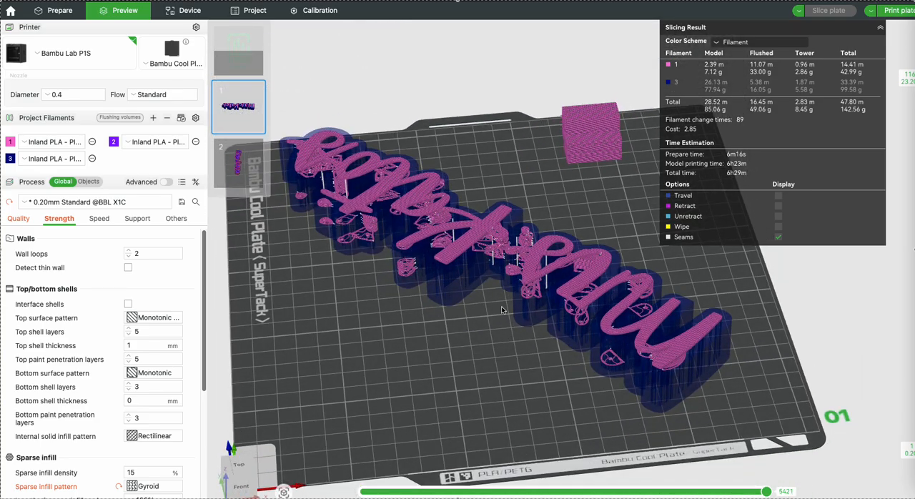
pyautogui.scroll(3, 518, 302)
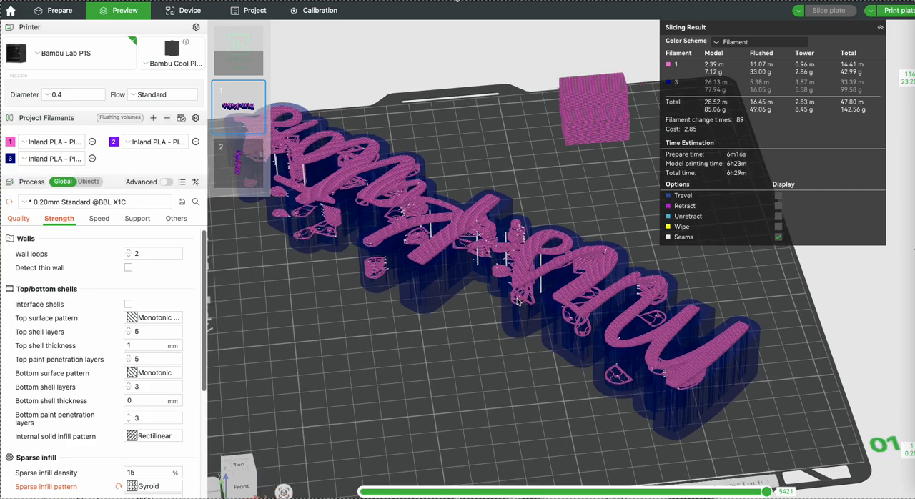
pyautogui.moveTo(437, 386); pyautogui.dragTo(441, 369)
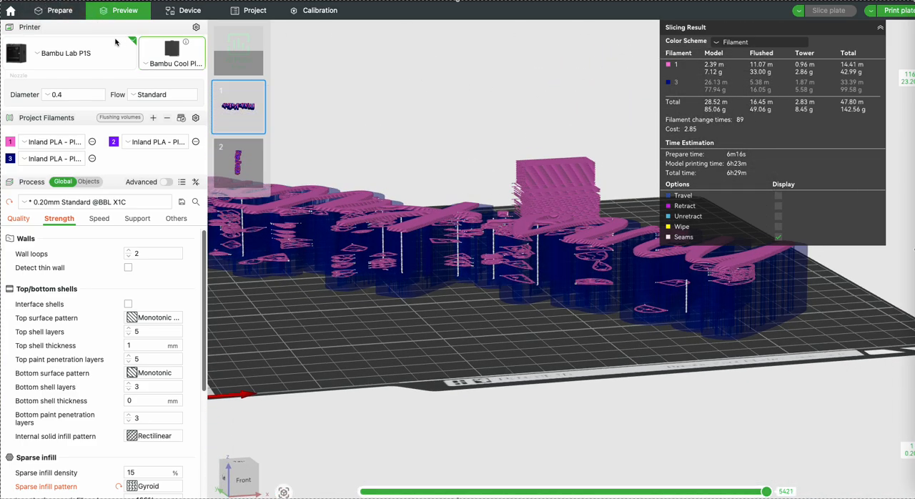
# Return to model preparation and erase all colour painting from plate 1's name model
pyautogui.click(62, 12)
pyautogui.moveTo(512, 334); pyautogui.dragTo(519, 361)
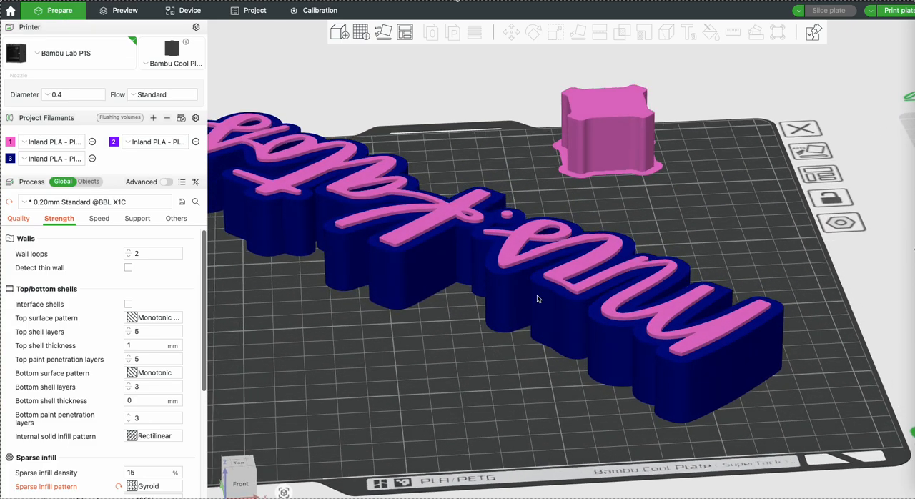
pyautogui.click(554, 261)
pyautogui.click(713, 34)
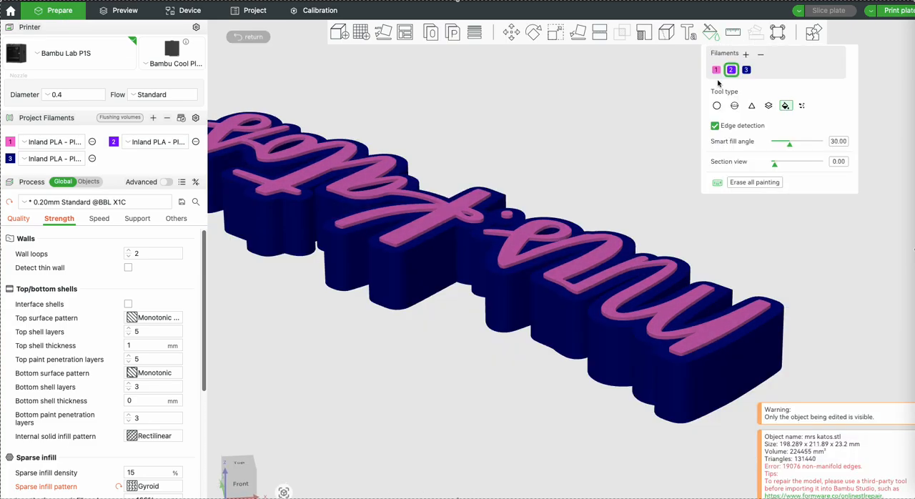
pyautogui.click(751, 184)
# Paint the top of the name model with filament 3 using height-range painting at 8.00
pyautogui.moveTo(408, 280); pyautogui.dragTo(548, 256)
pyautogui.click(746, 70)
pyautogui.click(768, 106)
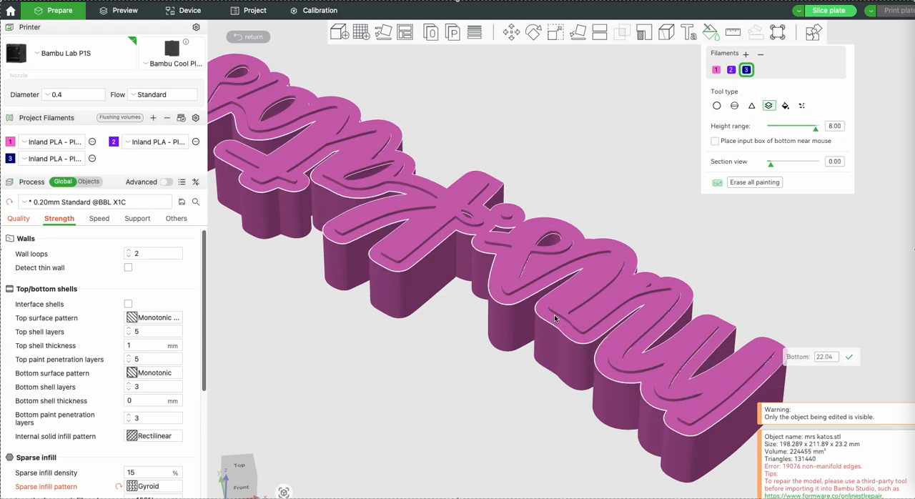
pyautogui.click(555, 317)
# Fill the top face of the border around the lettering with filament 1, and leave colour painting
pyautogui.click(785, 105)
pyautogui.click(717, 69)
pyautogui.click(626, 311)
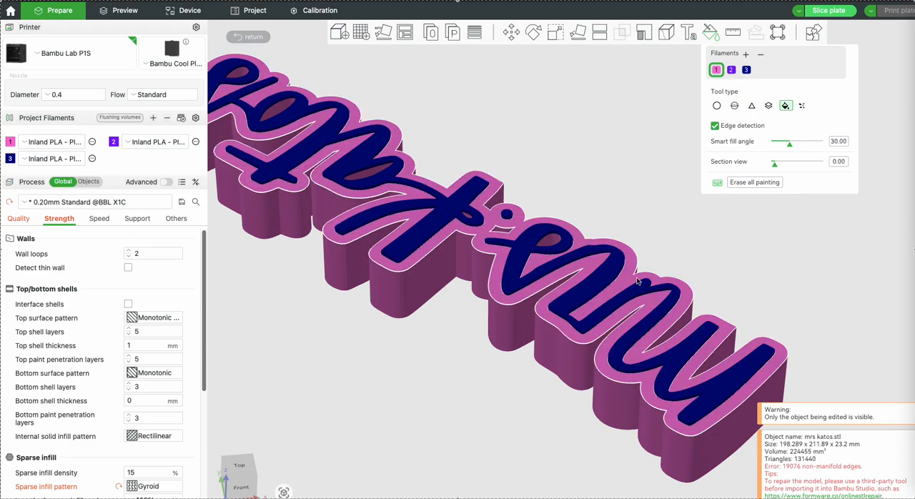
pyautogui.click(252, 38)
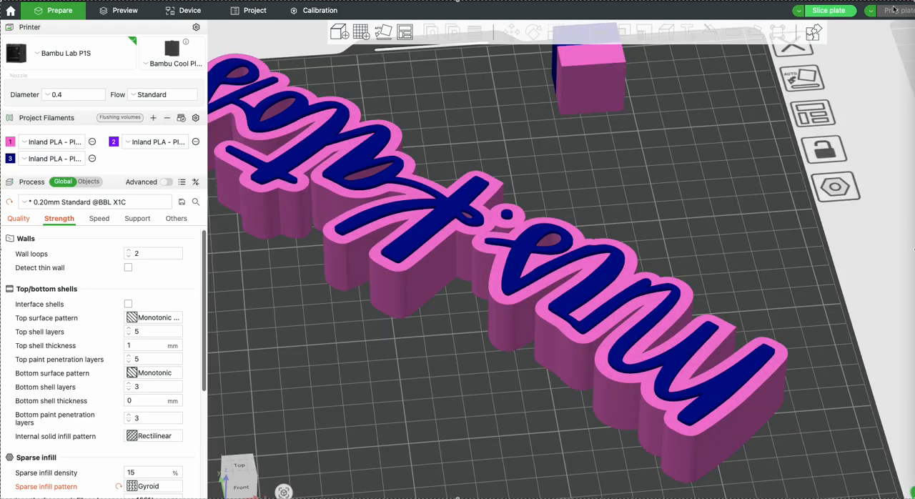
# Slice the repainted plate 1, review its filament usage and print time, and return to the plates
pyautogui.press('super+r')
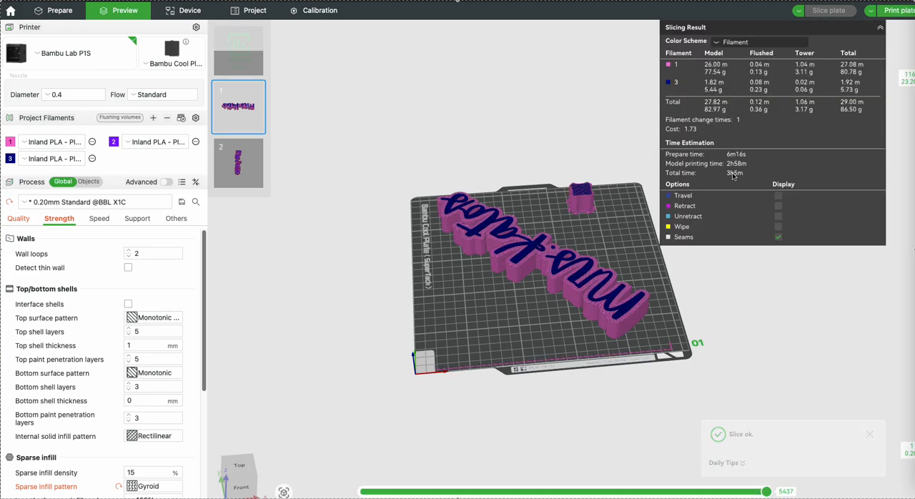
pyautogui.click(54, 10)
pyautogui.moveTo(466, 131); pyautogui.dragTo(443, 134, button='right')
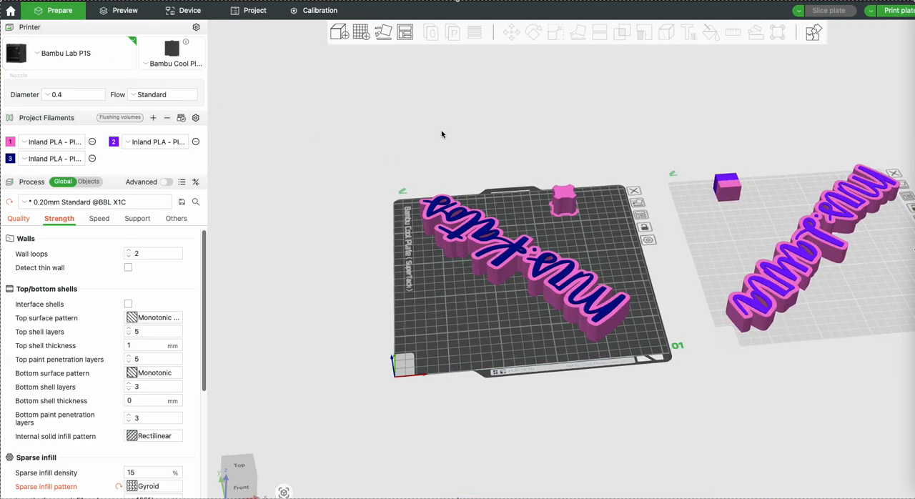
pyautogui.moveTo(443, 134); pyautogui.dragTo(437, 141)
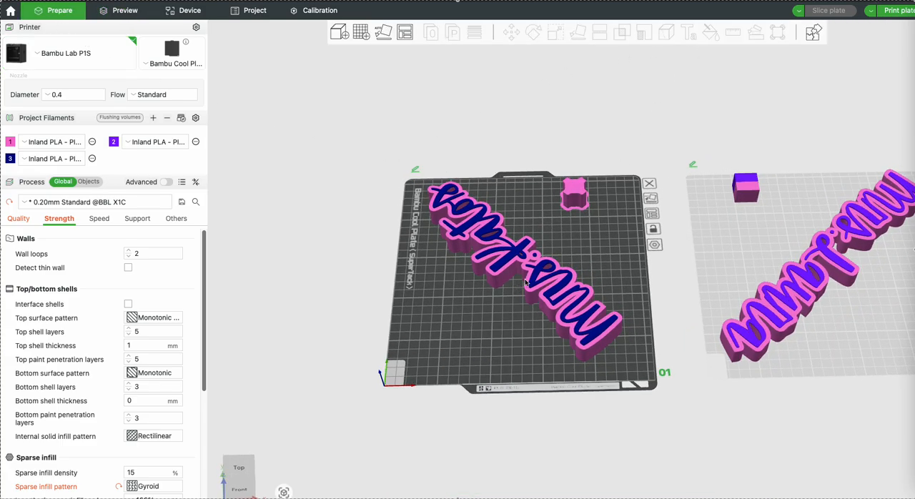
# Reopen colour painting on plate 1's name model and check the printer's device status
pyautogui.click(520, 281)
pyautogui.click(714, 36)
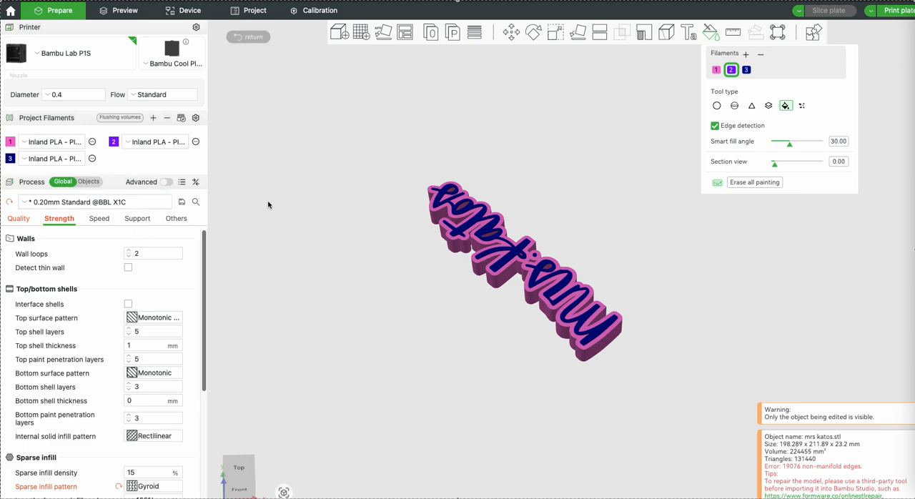
pyautogui.click(208, 12)
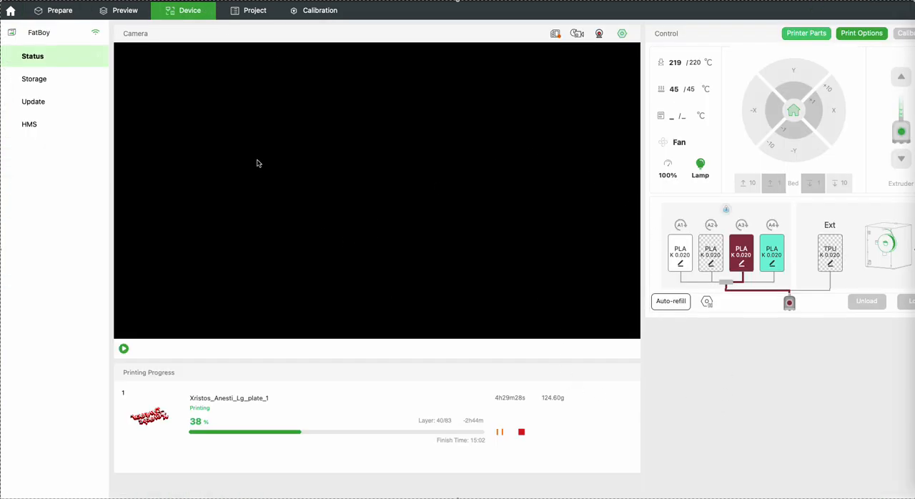
pyautogui.click(72, 16)
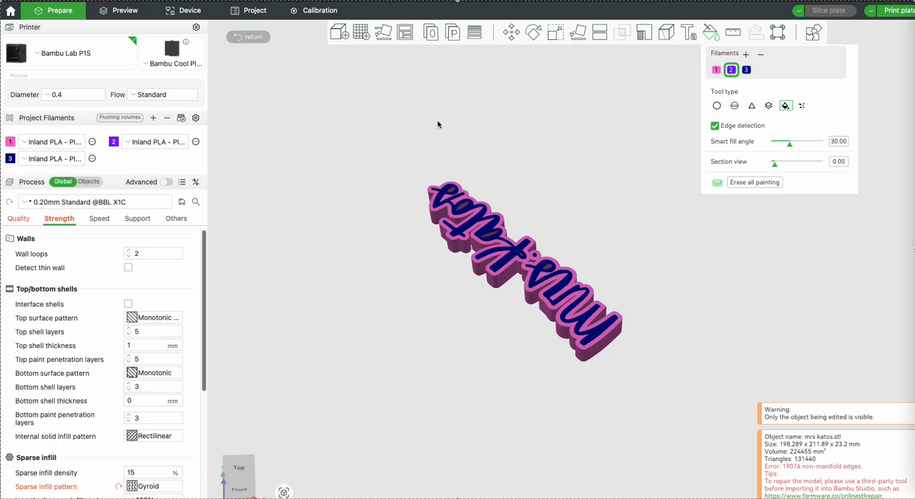
pyautogui.moveTo(541, 143); pyautogui.dragTo(570, 150)
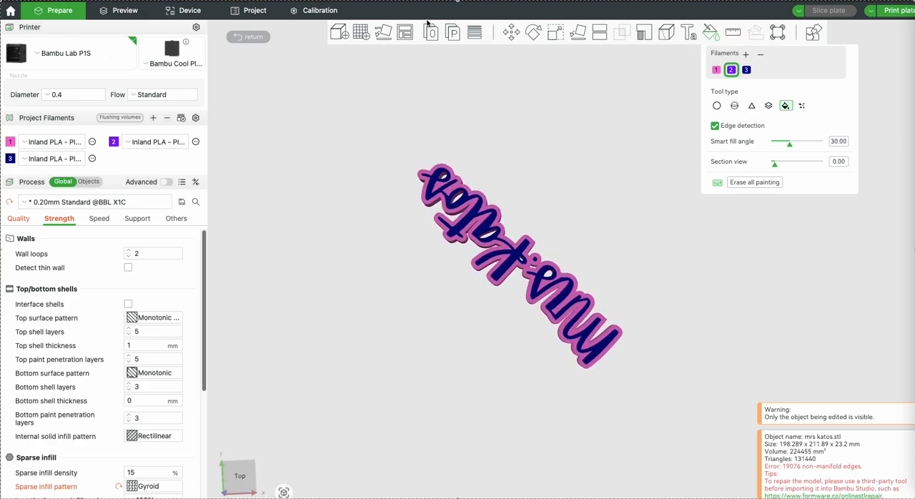
# Examine the running print's progress on the printer's status page and inspect the painted name model from an upright angle
pyautogui.click(190, 13)
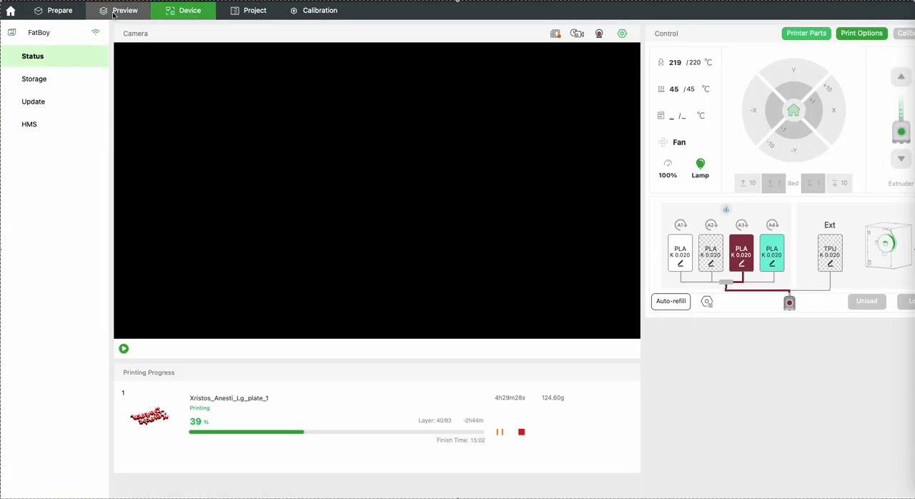
pyautogui.click(60, 10)
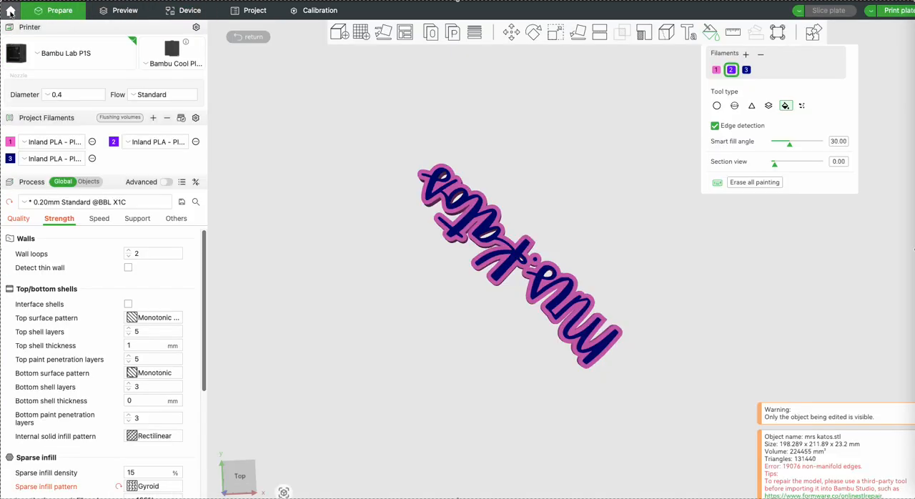
pyautogui.moveTo(563, 126); pyautogui.dragTo(429, 76)
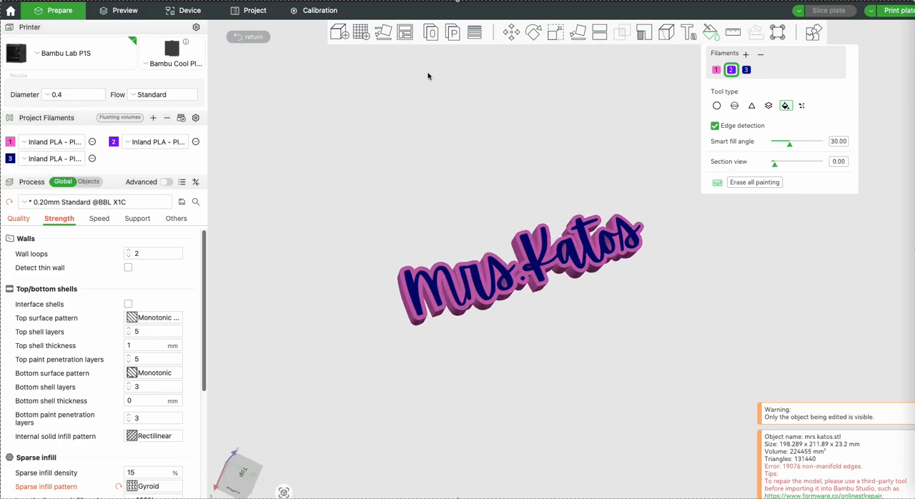
pyautogui.click(193, 12)
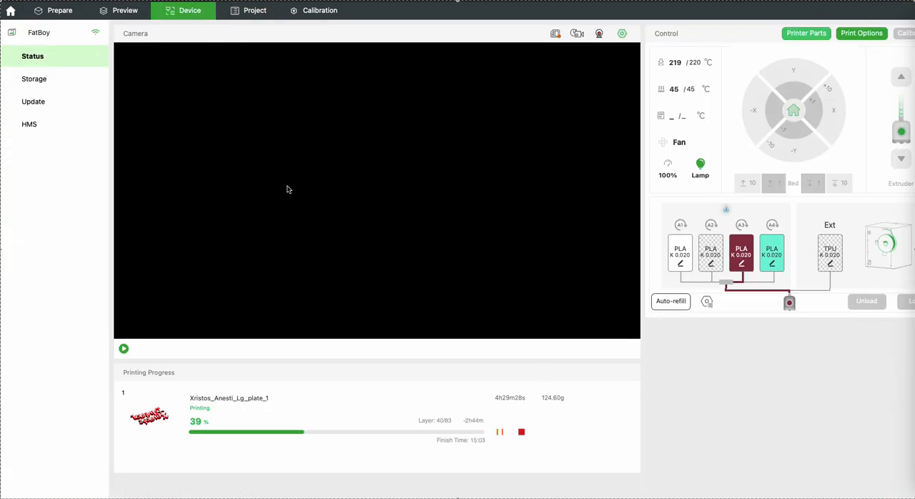
pyautogui.click(60, 13)
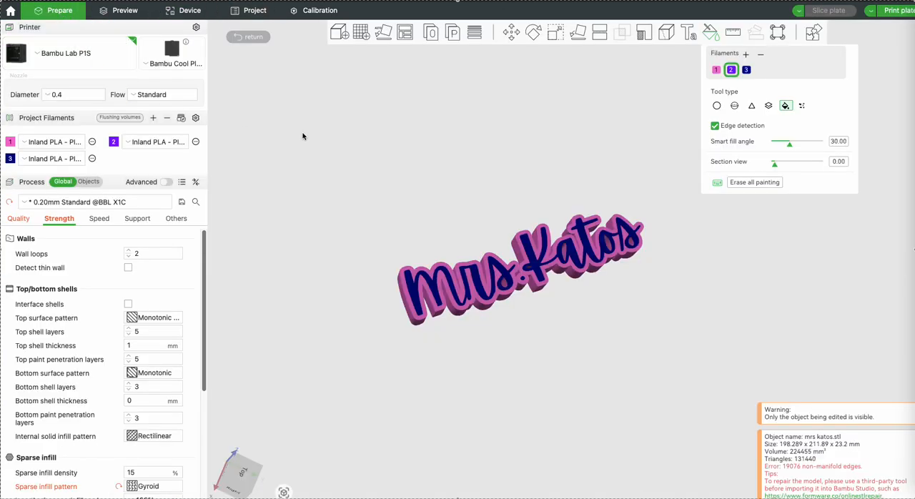
pyautogui.moveTo(306, 140); pyautogui.dragTo(303, 208)
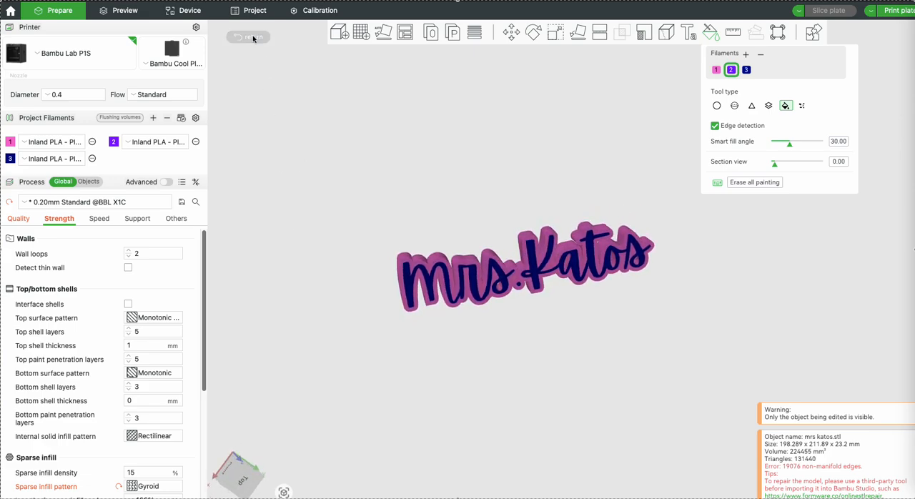